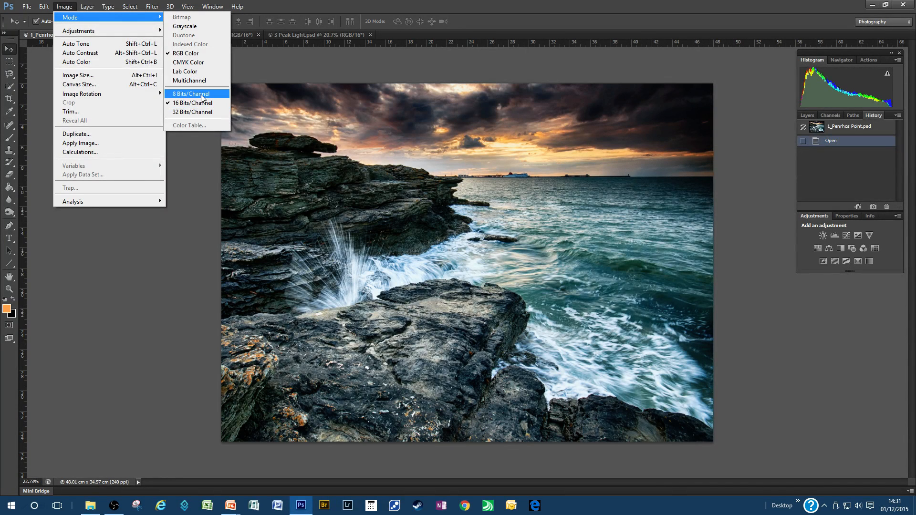
Switch the image to 8 Bits/Channel and choose sRGB IEC61966-2.1 as the destination space for a profile conversion.
left_click(202, 95)
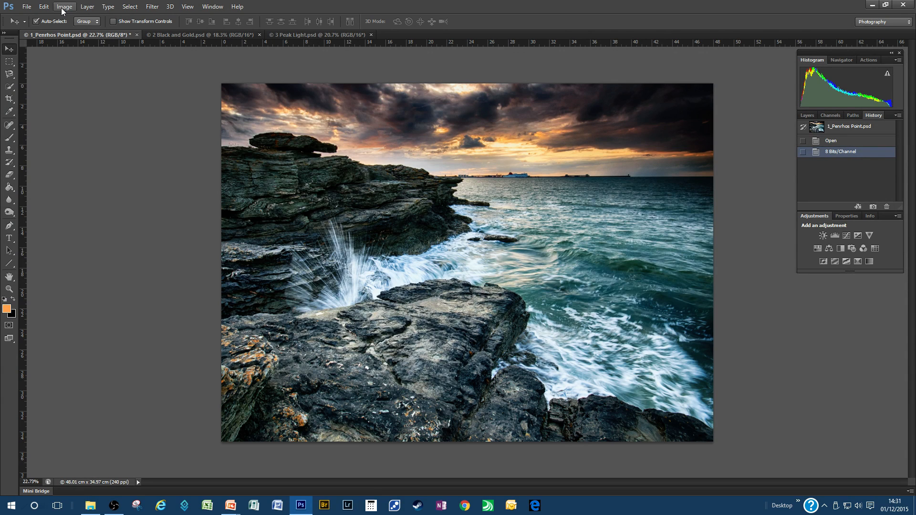
left_click(44, 7)
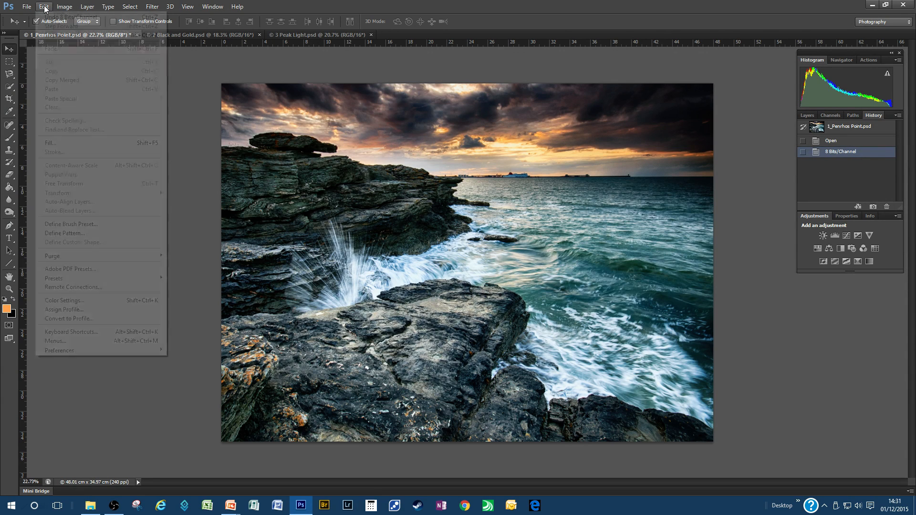
left_click(76, 318)
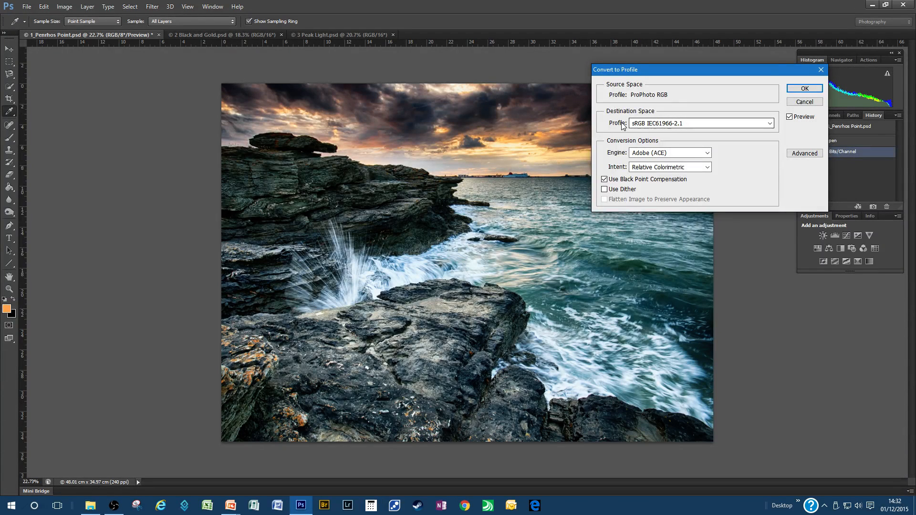
left_click(661, 125)
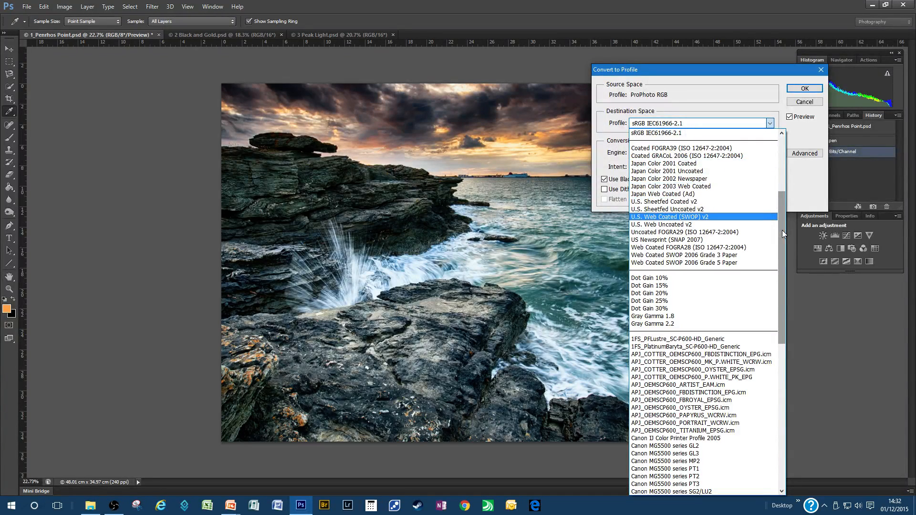
left_click_drag(783, 230, 784, 162)
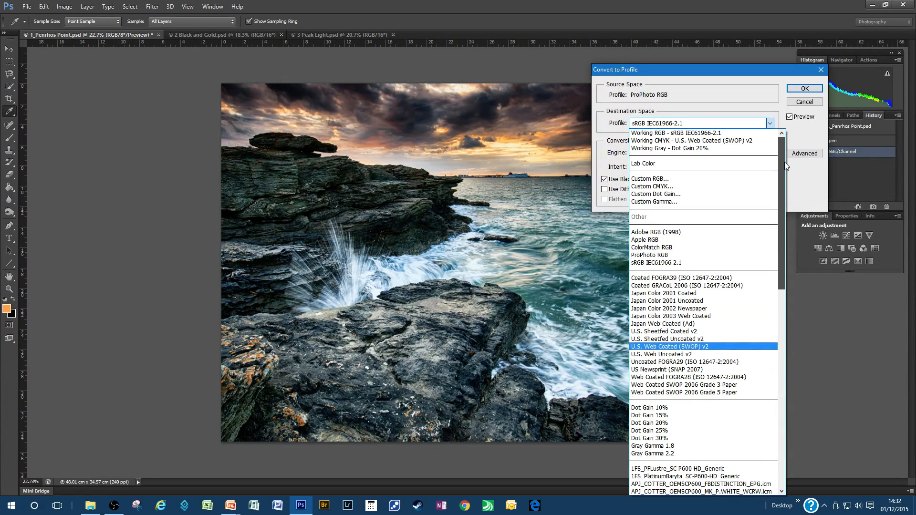
left_click(654, 263)
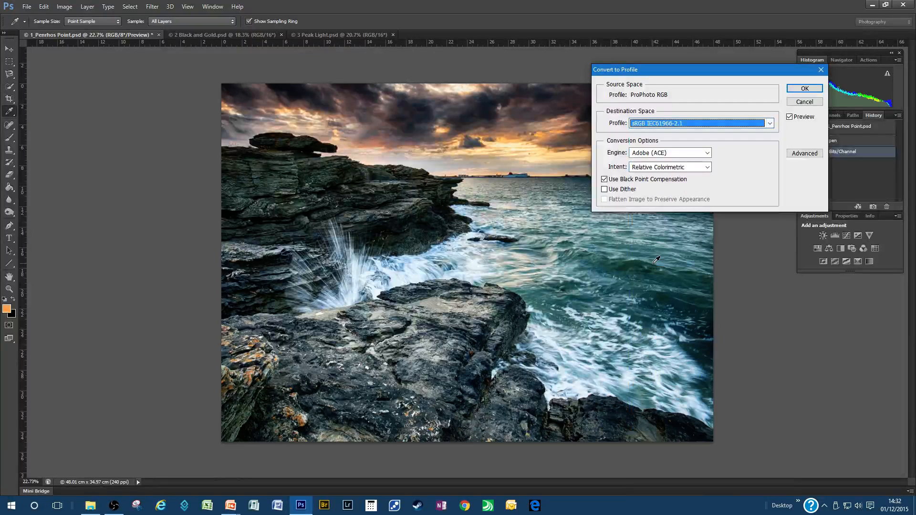
Compare the image with and without the conversion preview, keep the Relative Colorimetric intent, and apply the profile conversion.
left_click(791, 119)
left_click(791, 119)
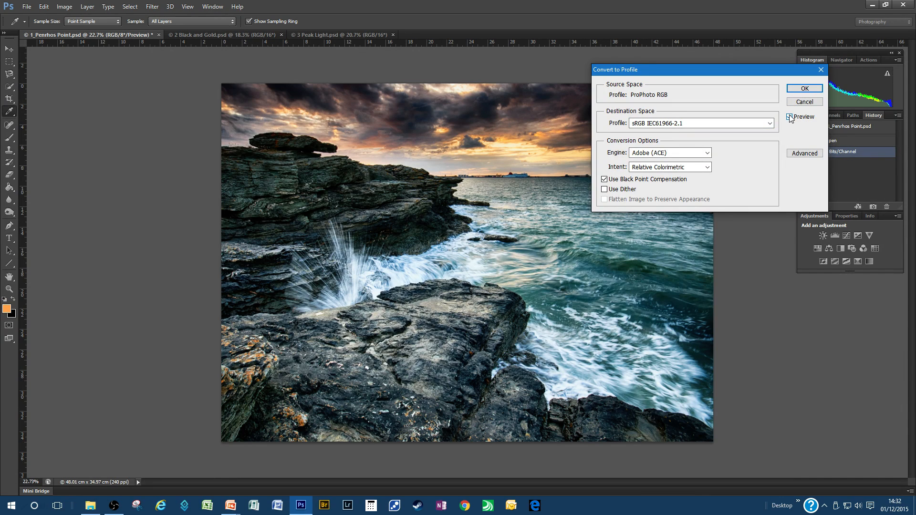
left_click(790, 117)
left_click(790, 117)
left_click(708, 168)
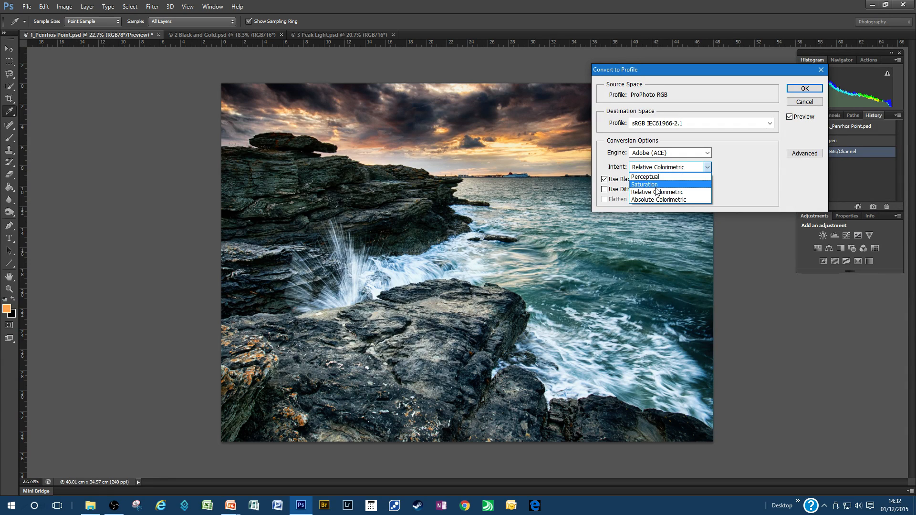
left_click(707, 167)
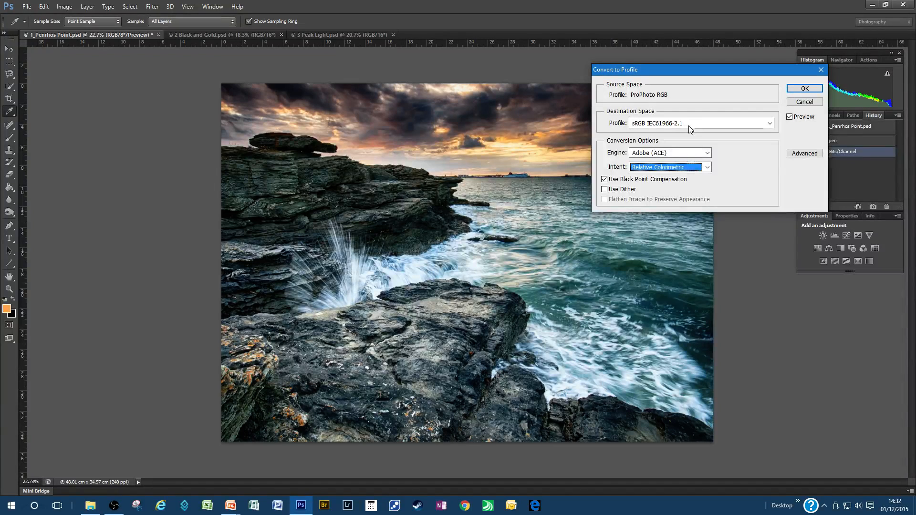
left_click(804, 89)
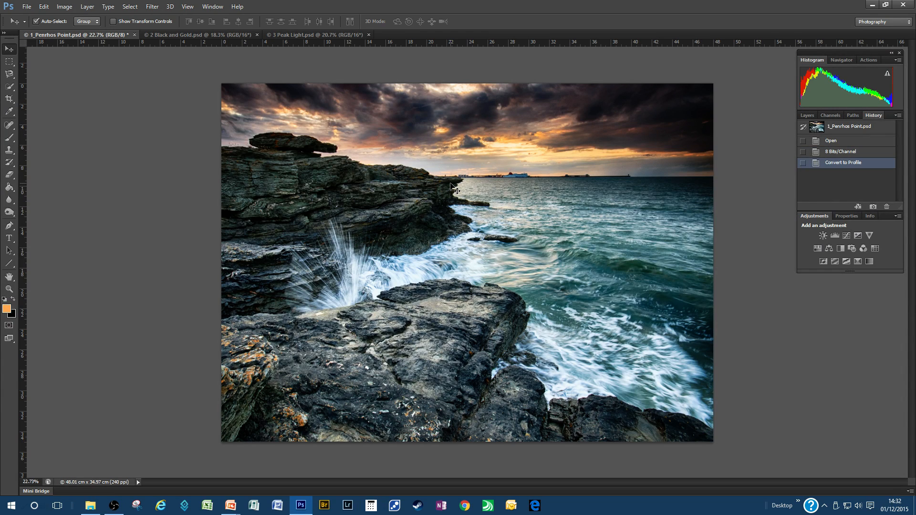
Resample the image to a width of 1400 pixels with constrained proportions, using Bicubic Sharper (best for reduction).
left_click(67, 7)
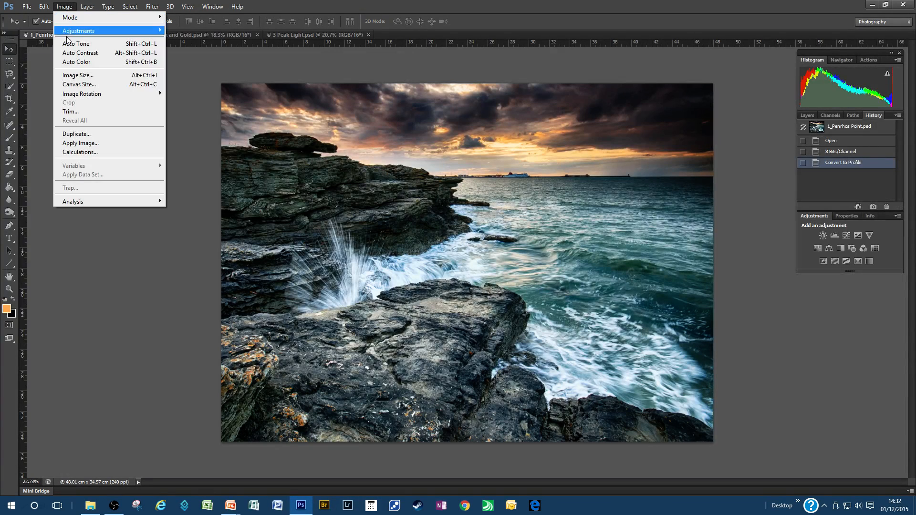
left_click(78, 76)
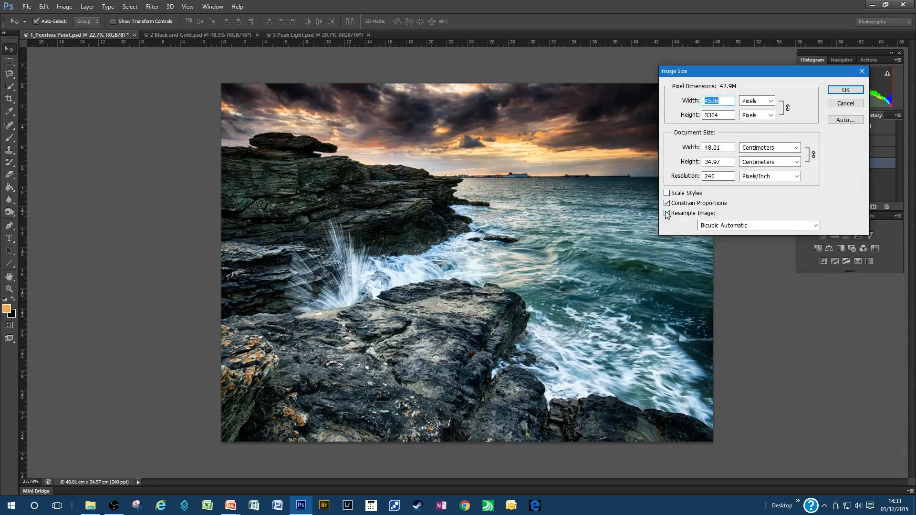
left_click(816, 226)
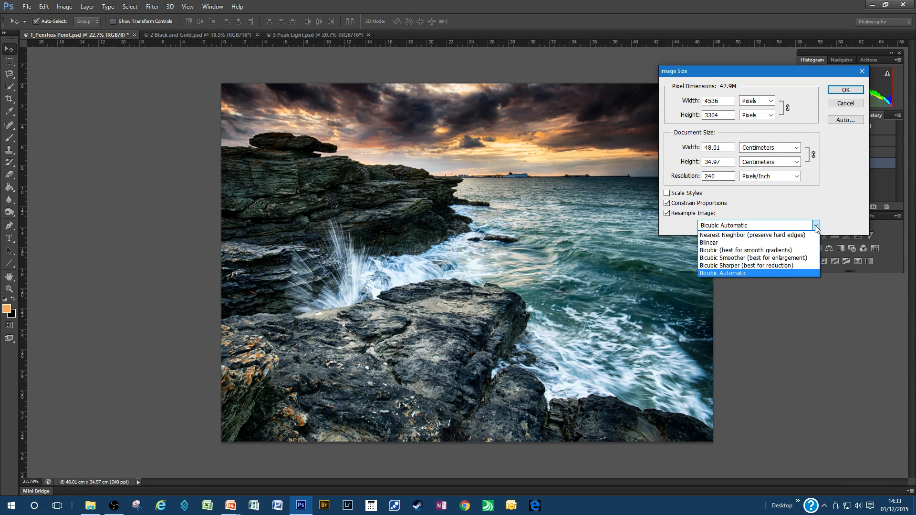
left_click(767, 268)
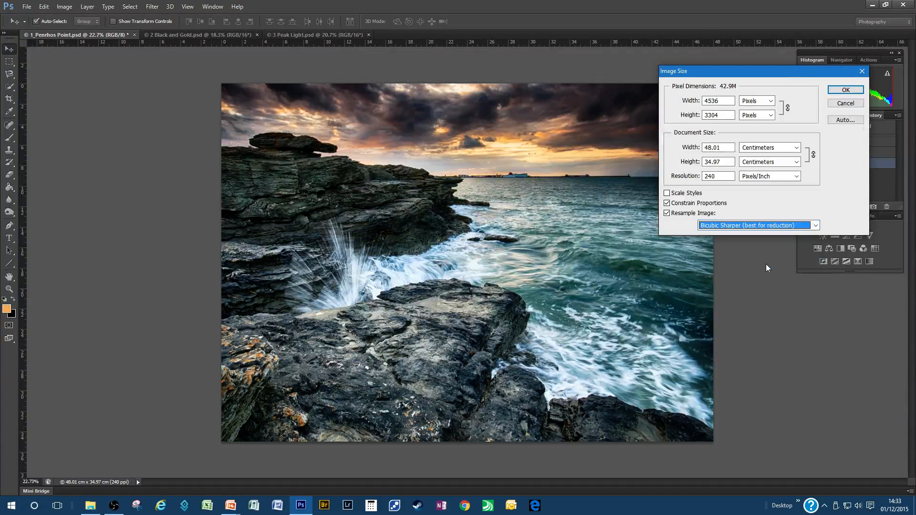
double_click(729, 102)
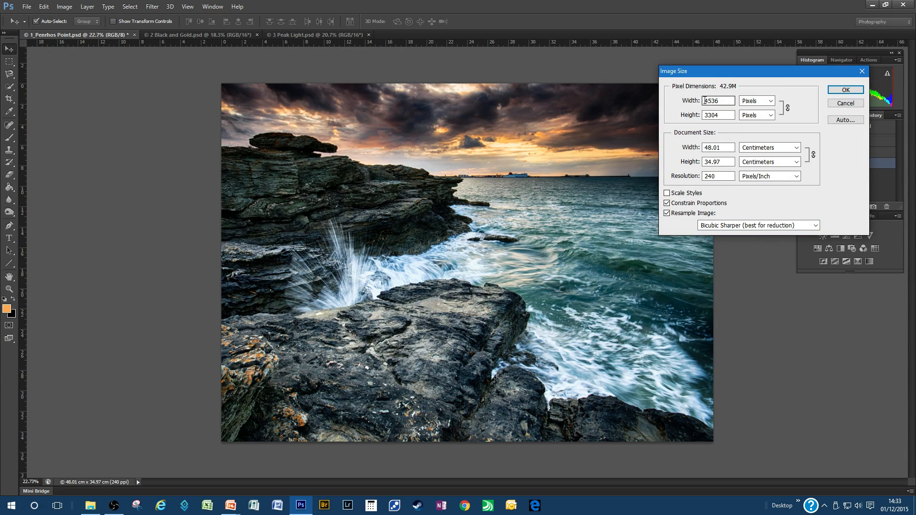
type("1400")
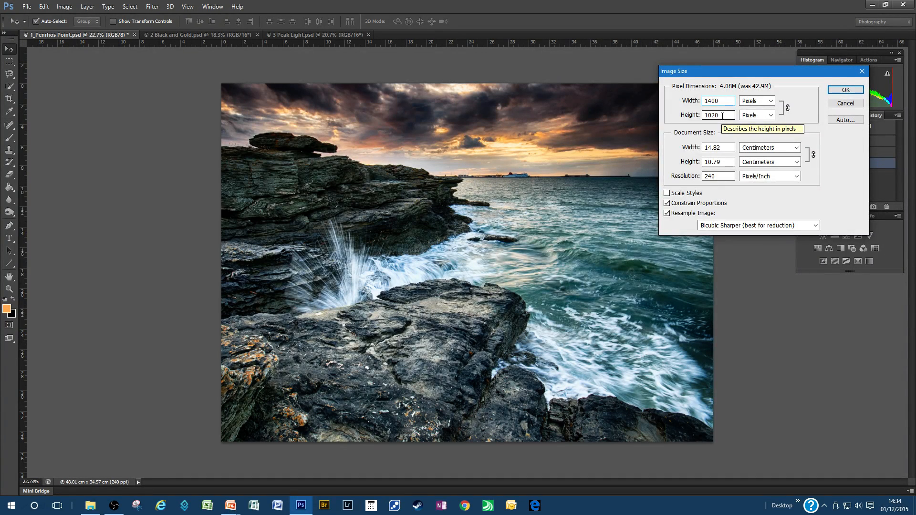
left_click(846, 90)
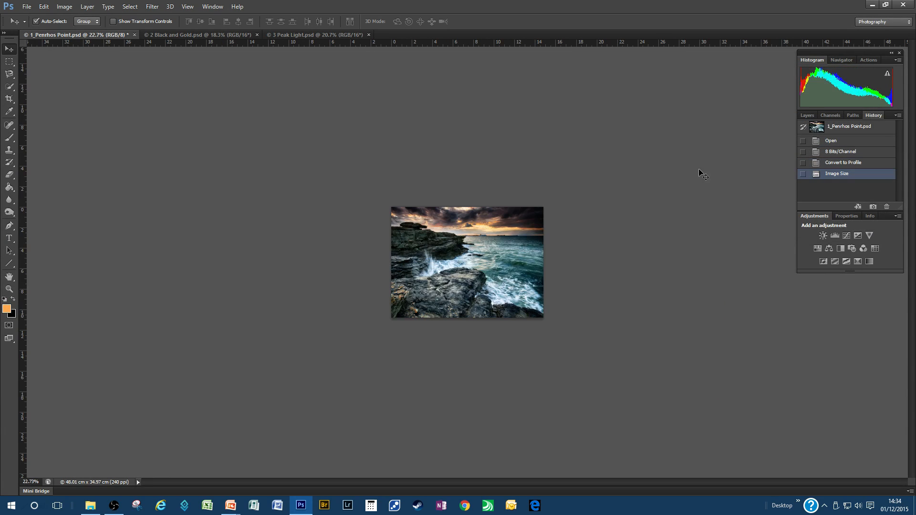
Examine the resized photo up close and check its pixel dimensions in the image size settings.
scroll(458, 284, "up", 10)
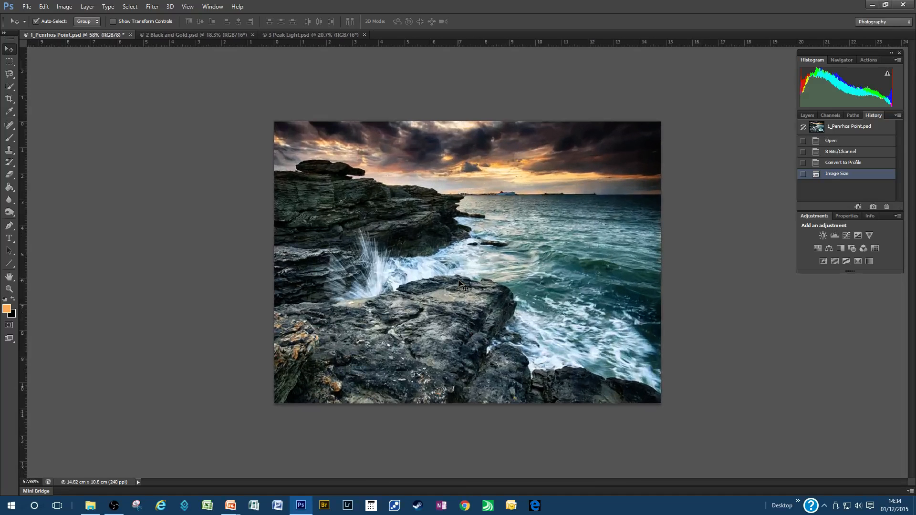
scroll(459, 284, "up", 1)
left_click(64, 7)
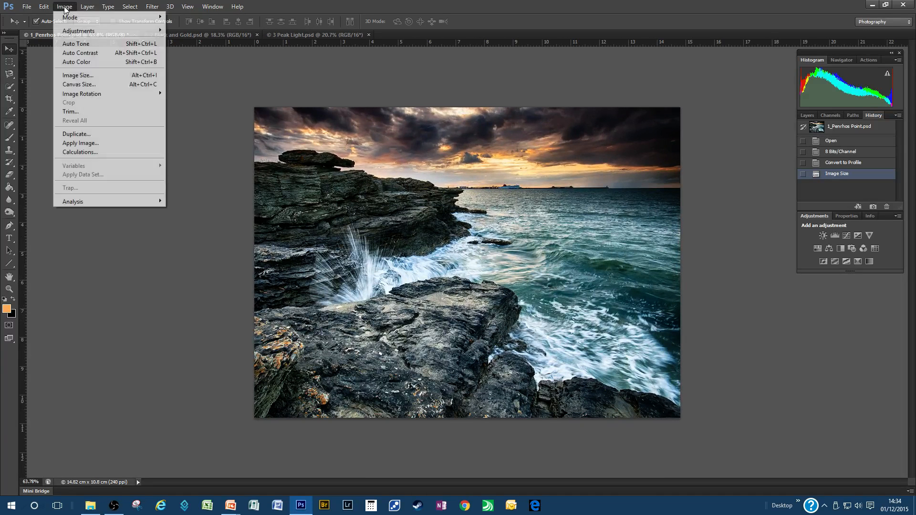
left_click(80, 75)
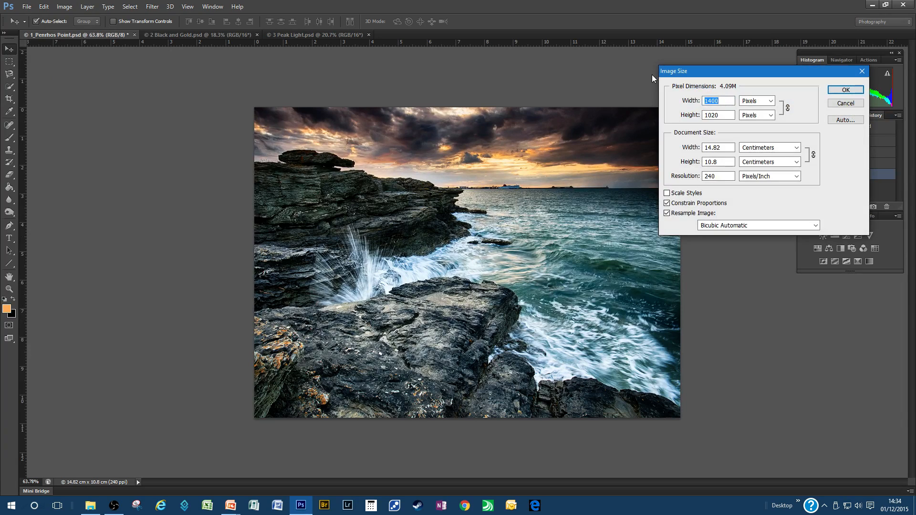
left_click(847, 90)
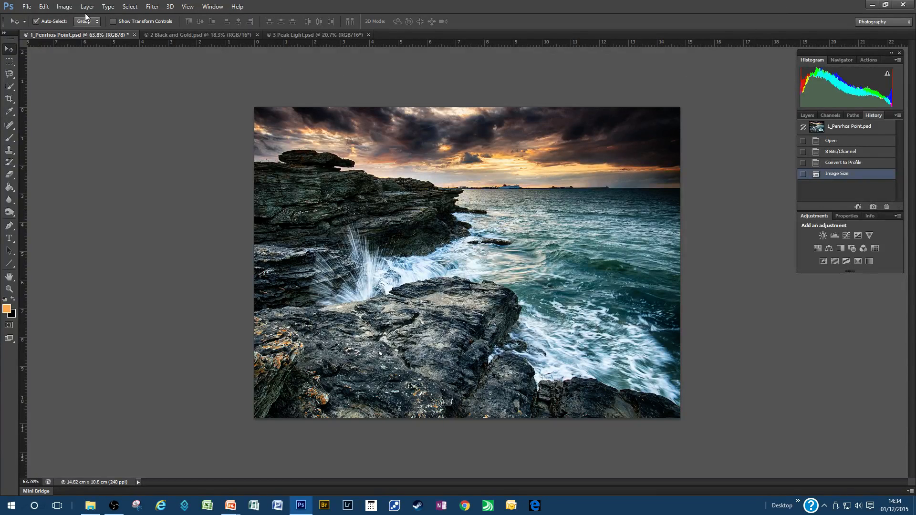
Extend the canvas height to 1050 pixels around the centered photo, with black as the canvas extension color.
left_click(65, 7)
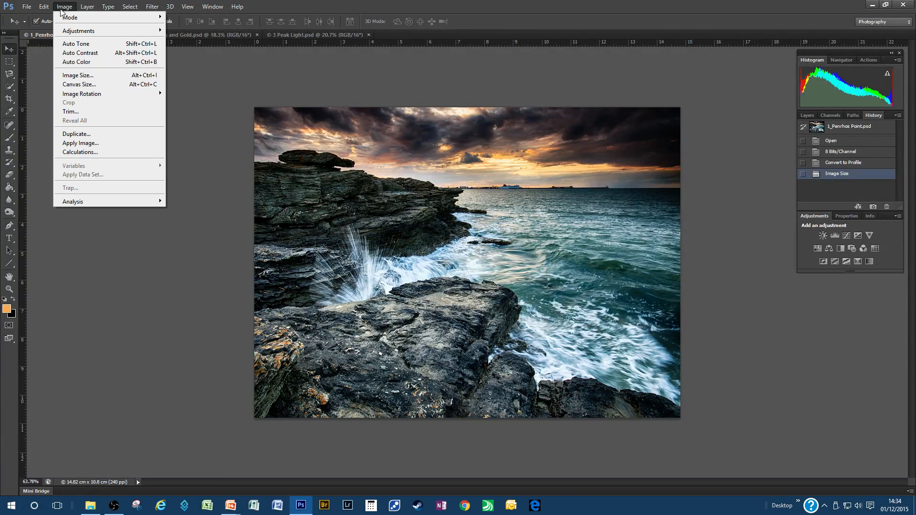
left_click(76, 85)
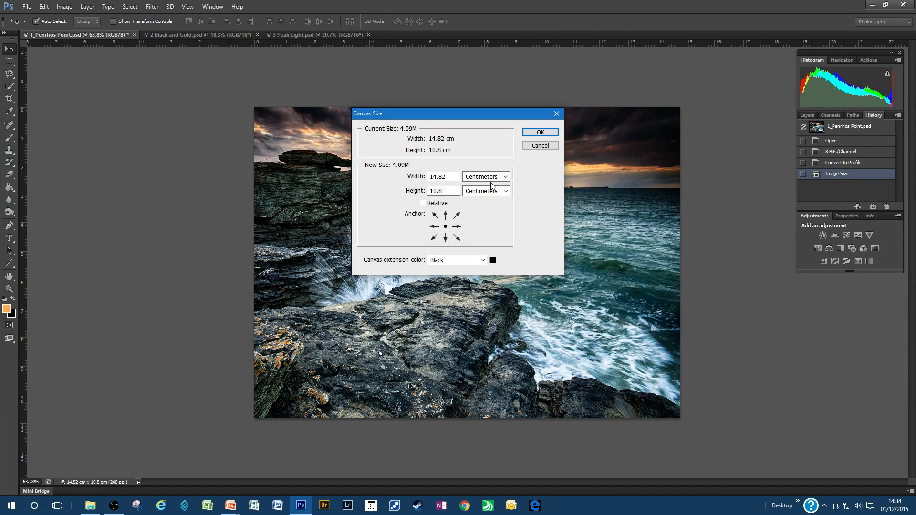
left_click(506, 177)
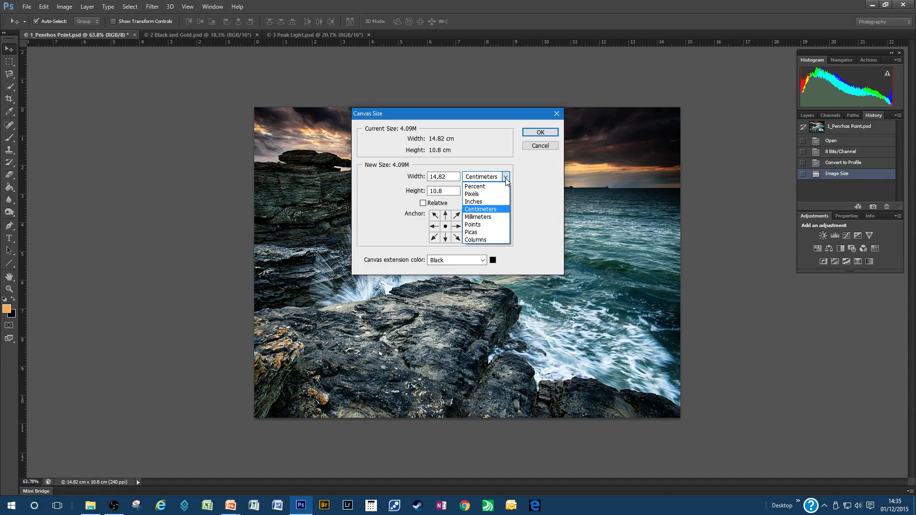
left_click(475, 194)
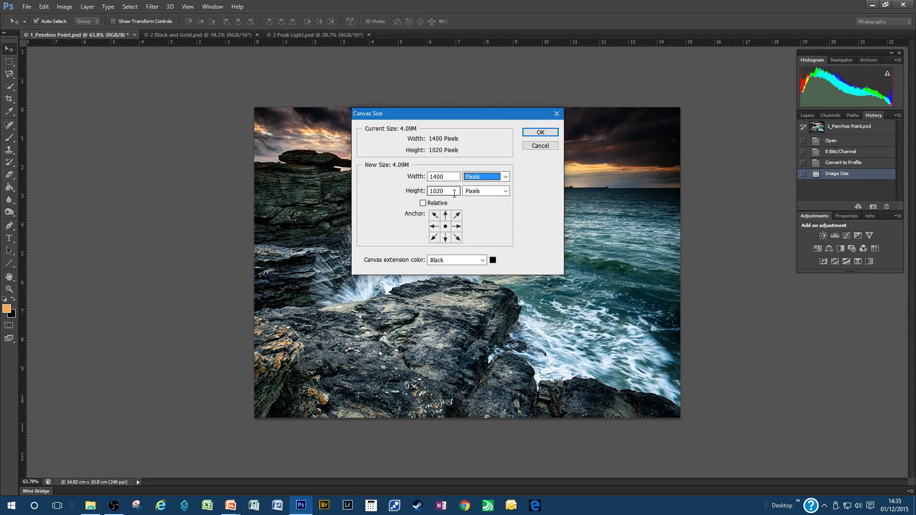
left_click(482, 260)
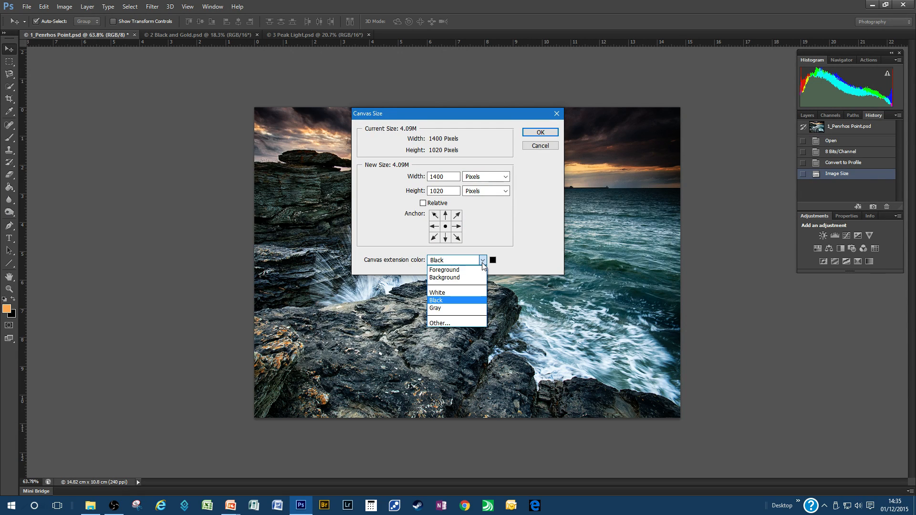
left_click(450, 301)
left_click(445, 192)
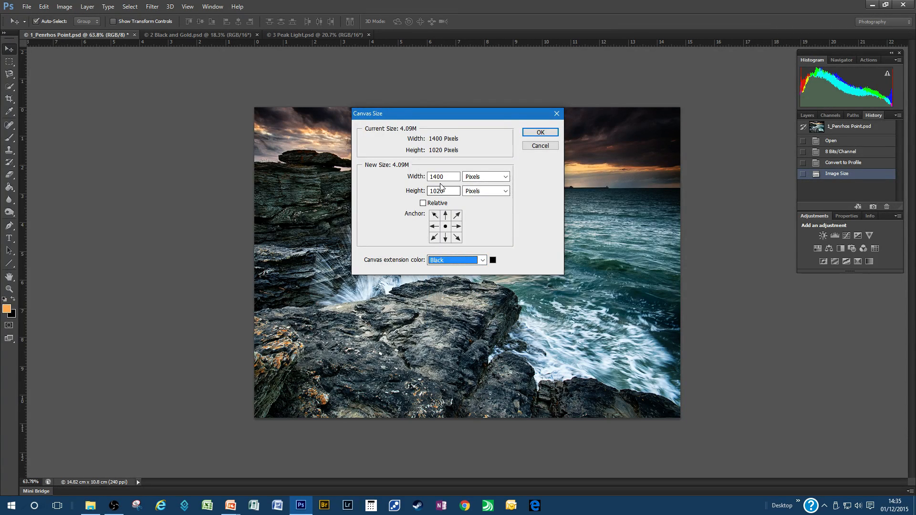
key("BackSpace")
key("BackSpace")
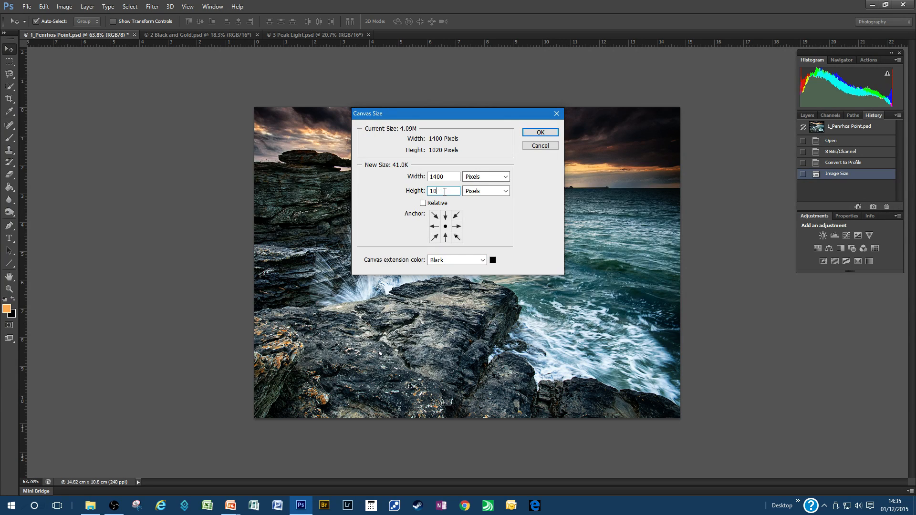
type("50")
left_click(535, 133)
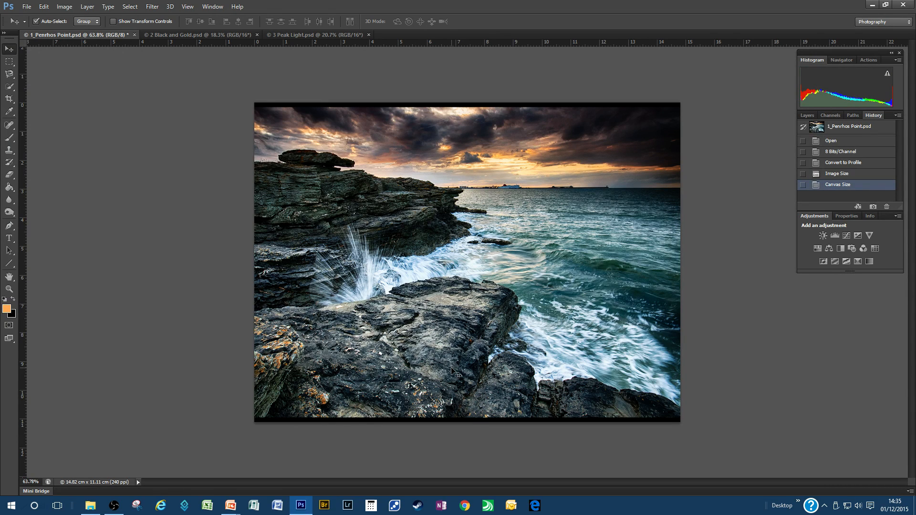
Check the pixel width and height of the extended image without changing them.
left_click(64, 8)
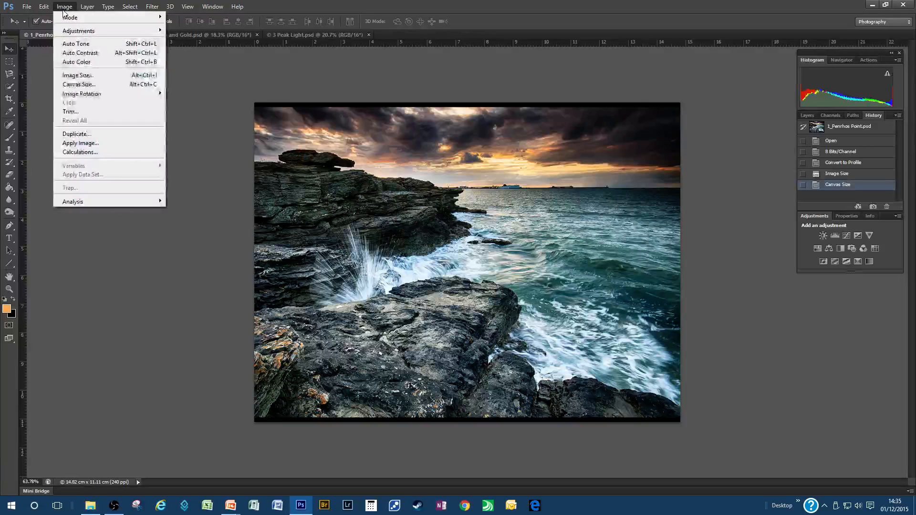
left_click(80, 75)
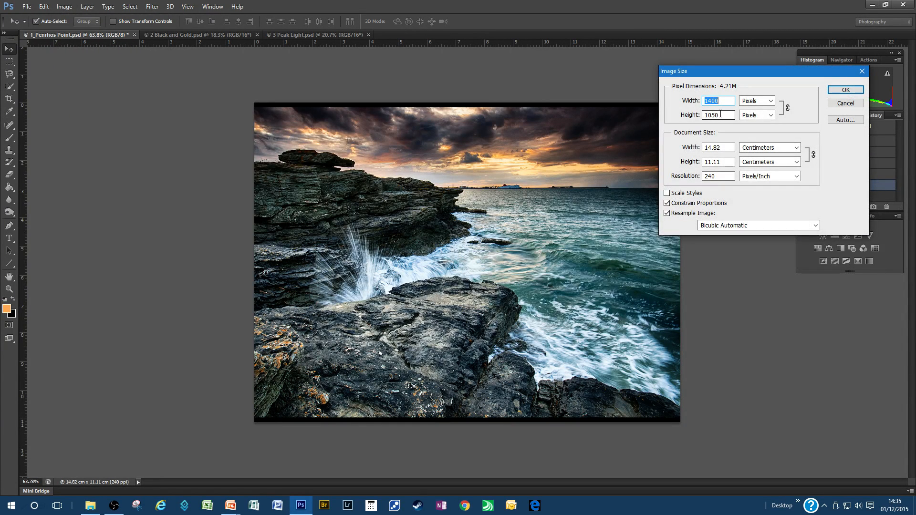
left_click(845, 103)
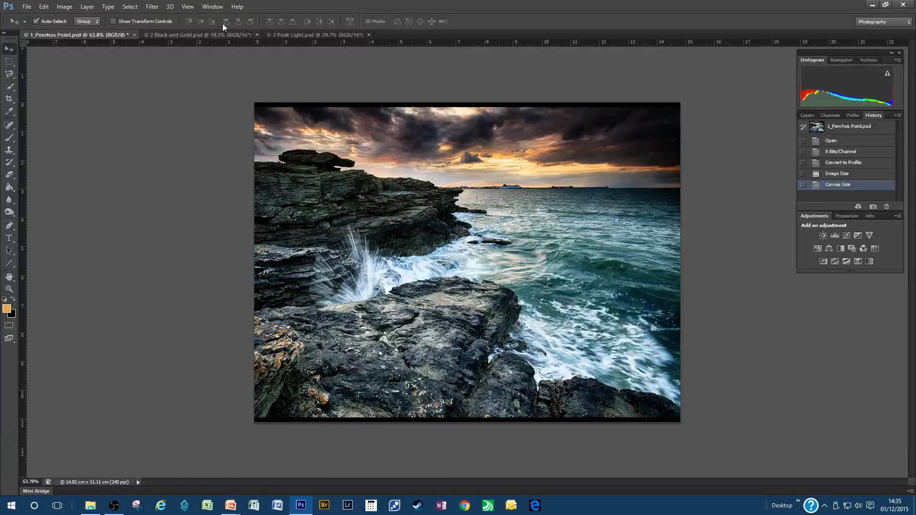
Start saving the extended image as a new file in the Sample Images folder, with JPEG as its format.
left_click(27, 6)
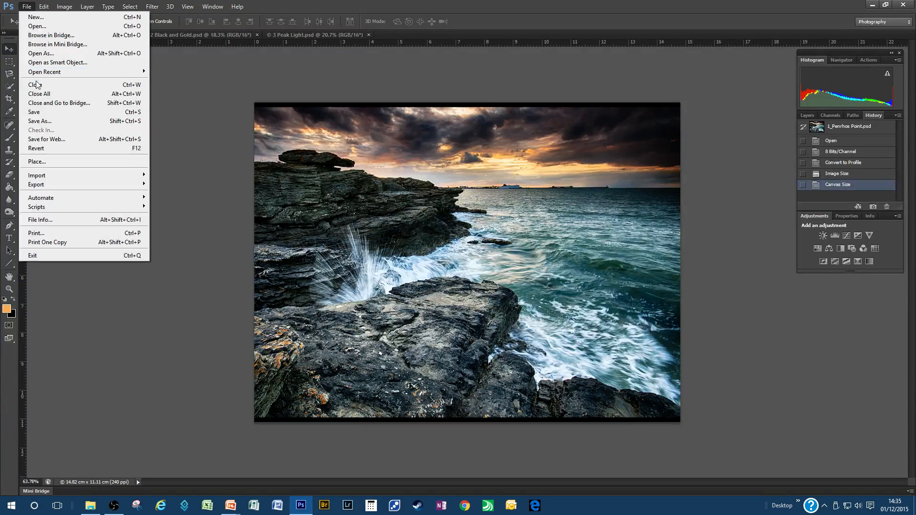
left_click(42, 123)
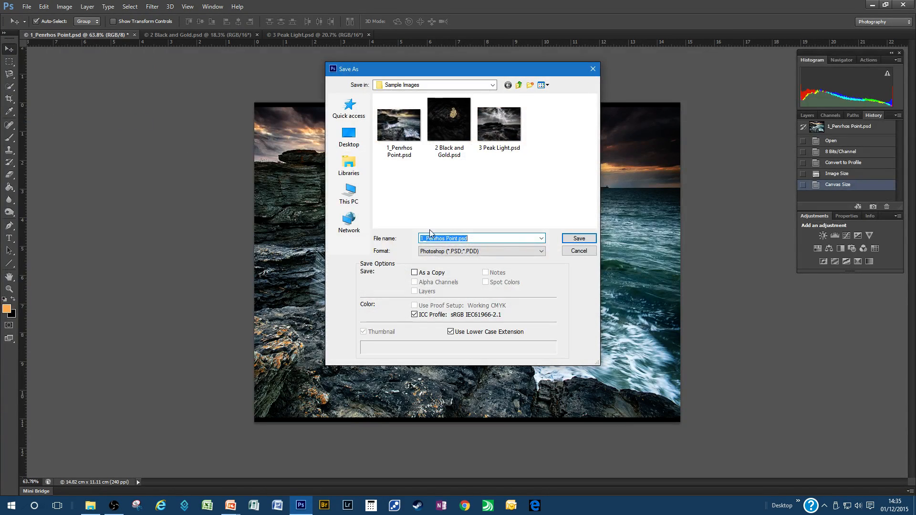
left_click(538, 251)
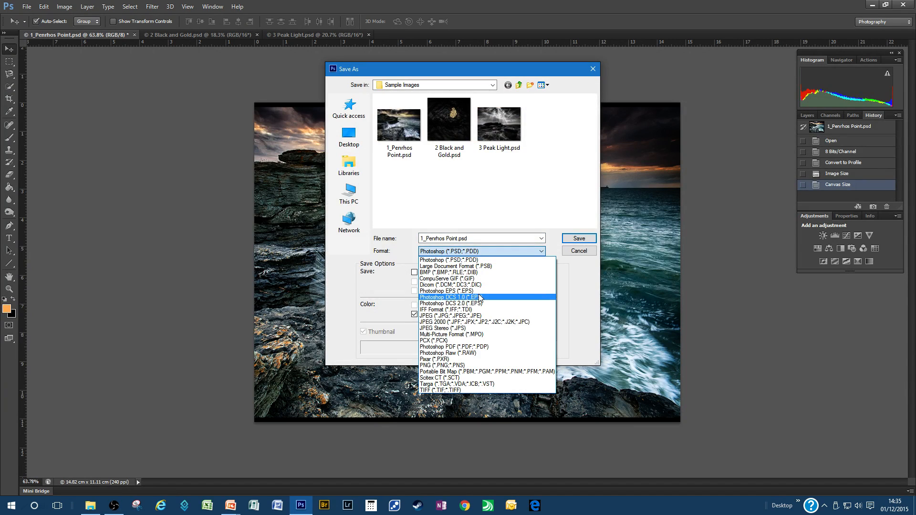
left_click(477, 315)
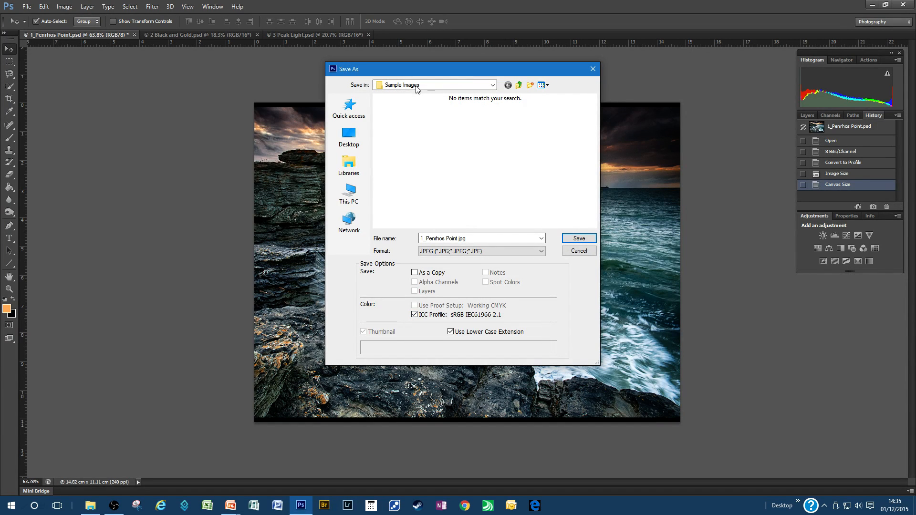
Name the JPEG file 1-050-Penrhos Point.jpg and save it in the Sample Images folder.
left_click(424, 238)
left_click(423, 239)
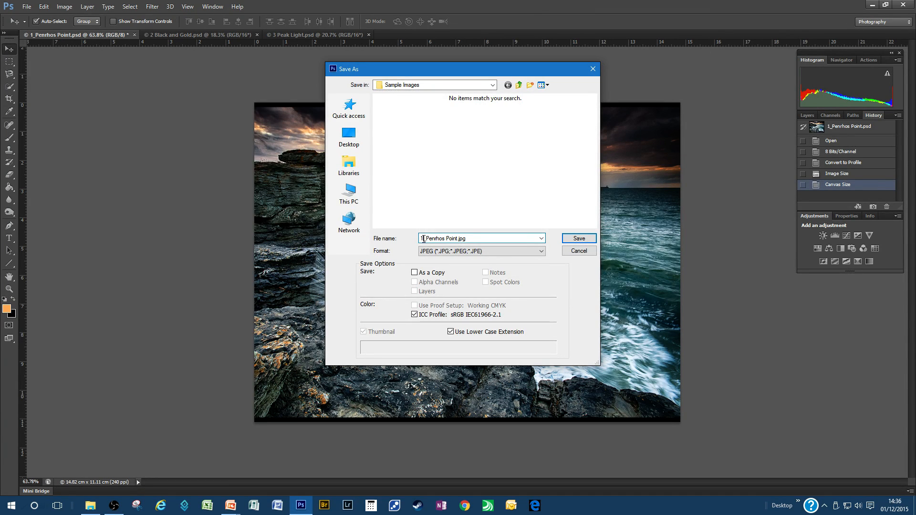
left_click(423, 239)
type("-")
type("050")
type("-")
key("BackSpace")
key("Delete")
left_click(577, 238)
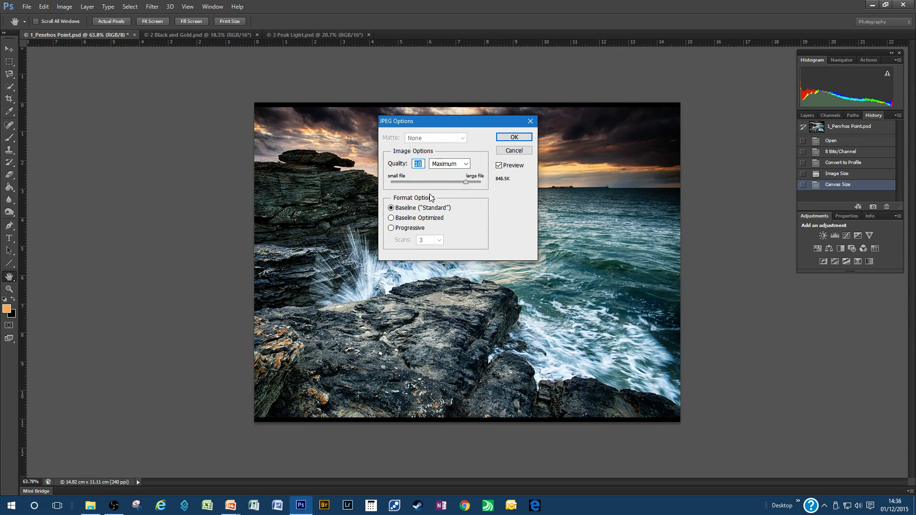
Compare the file size at High quality, then save the JPEG at Maximum quality 10 with the Baseline ("Standard") format.
left_click(466, 164)
left_click(455, 188)
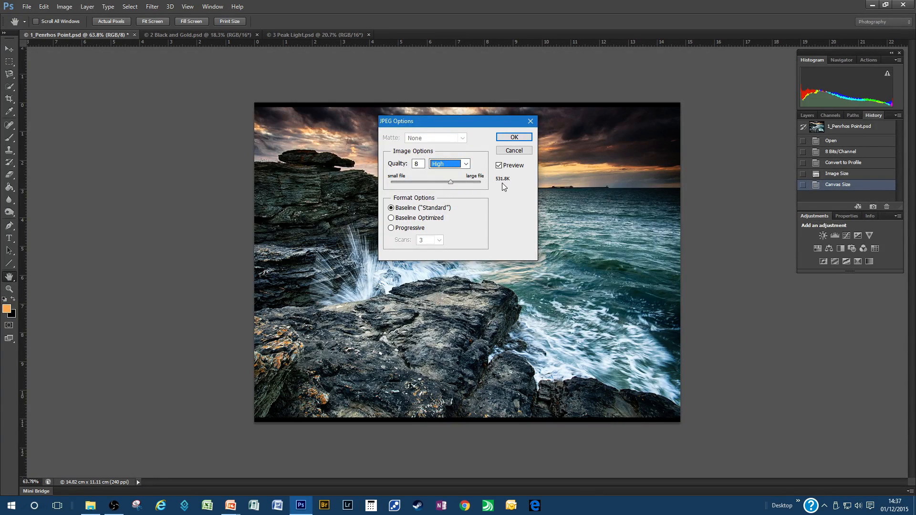
left_click(467, 164)
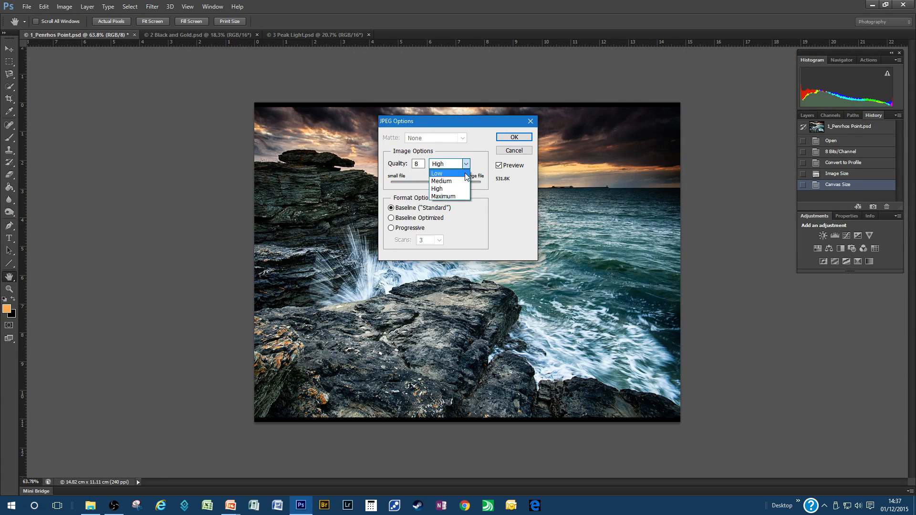
left_click(455, 193)
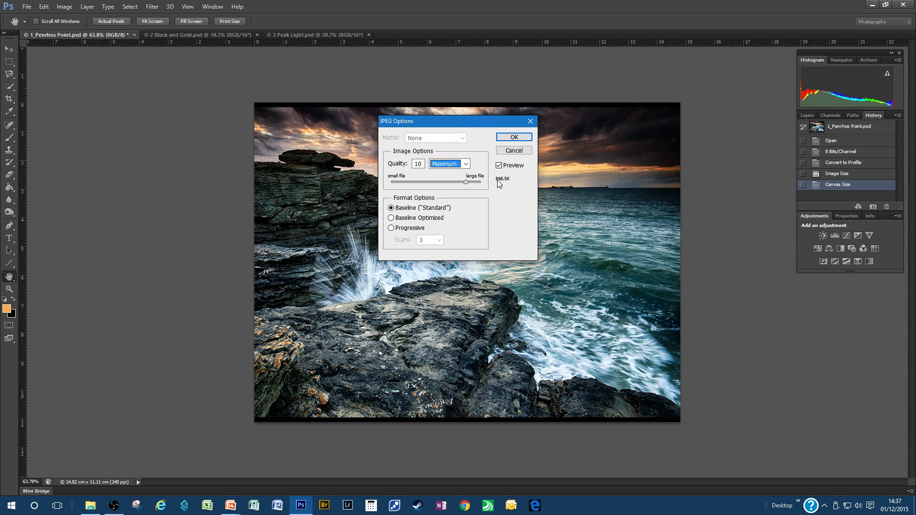
left_click(510, 138)
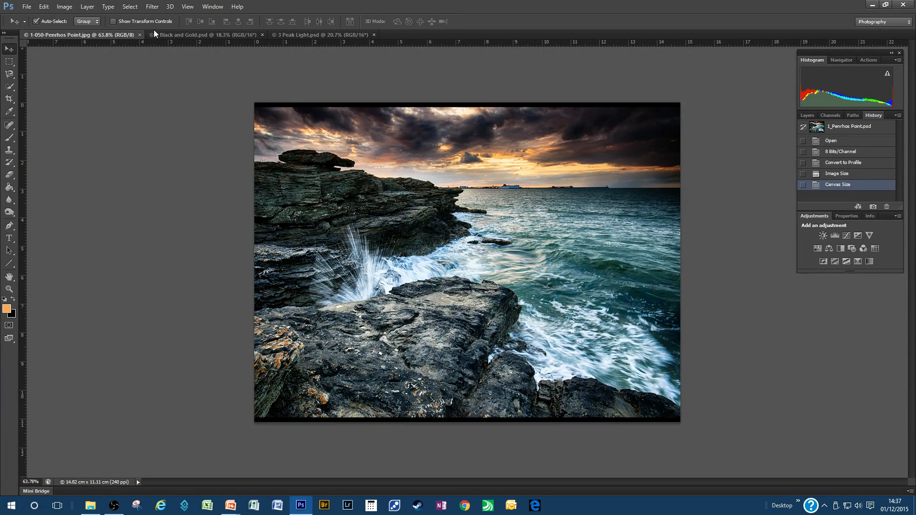
Switch to the 2 Black and Gold.psd image and convert it to 8 bits per channel.
left_click(183, 35)
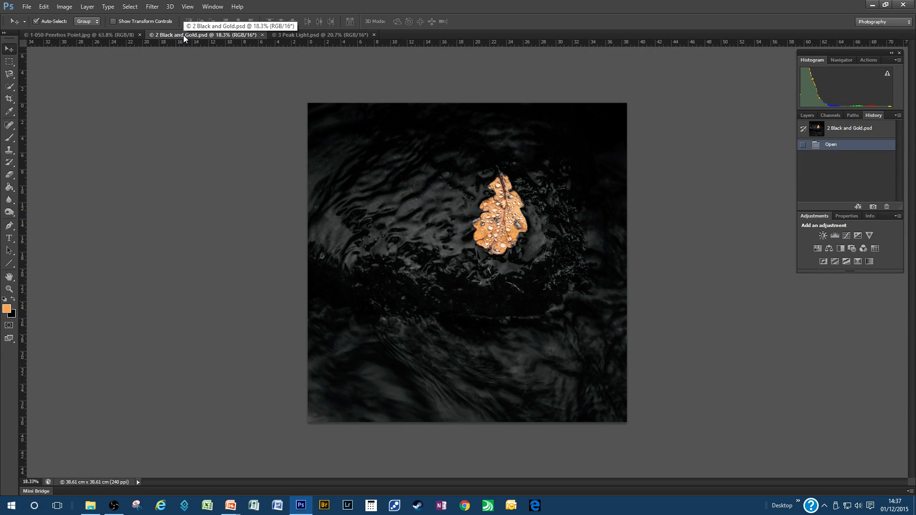
left_click(67, 7)
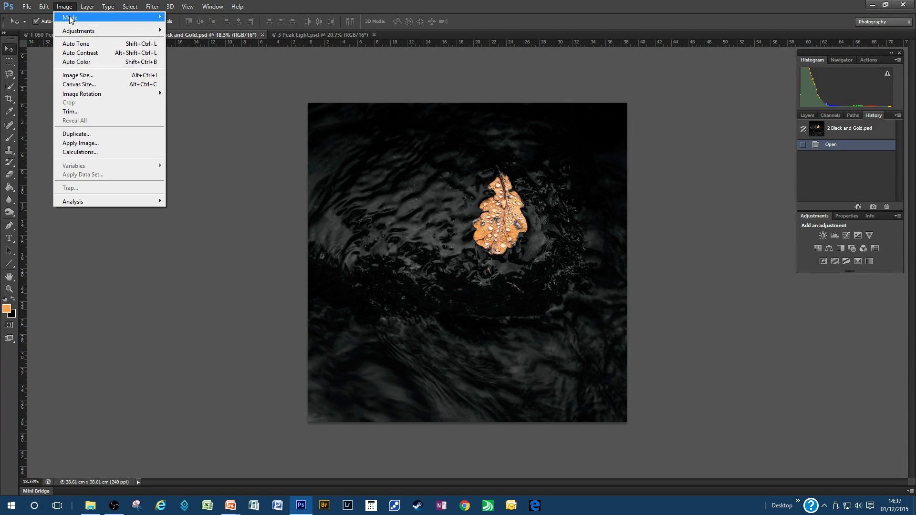
mouse_move(70, 18)
left_click(192, 94)
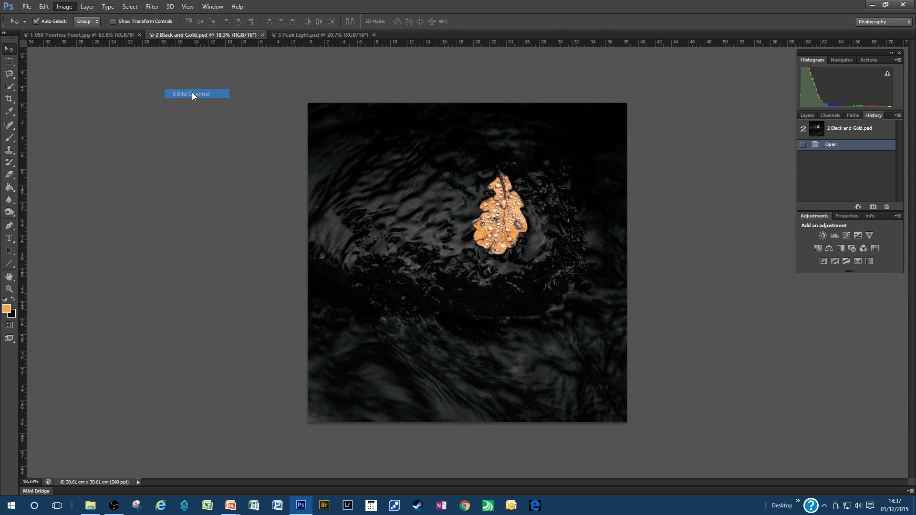
Convert the Black and Gold image's color profile to sRGB IEC61966-2.1, with Relative Colorimetric intent and black point compensation.
left_click(44, 6)
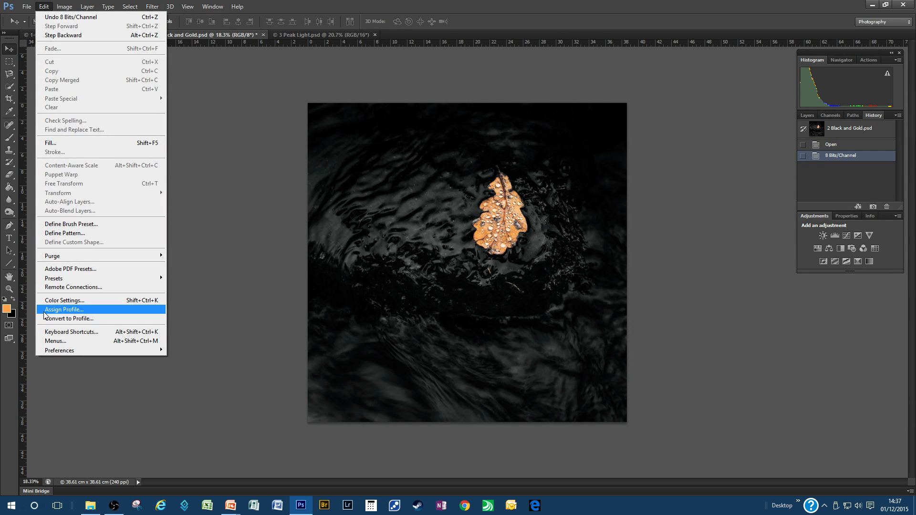
left_click(66, 318)
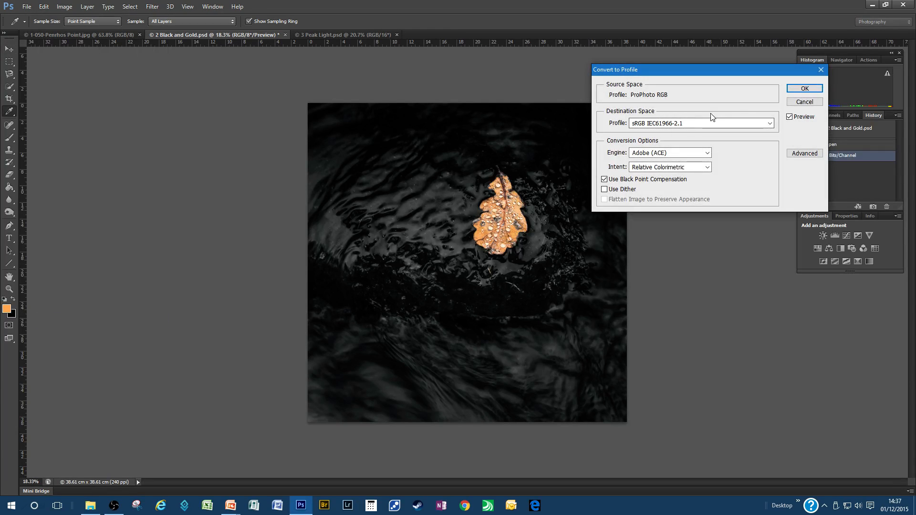
left_click(799, 89)
key("v")
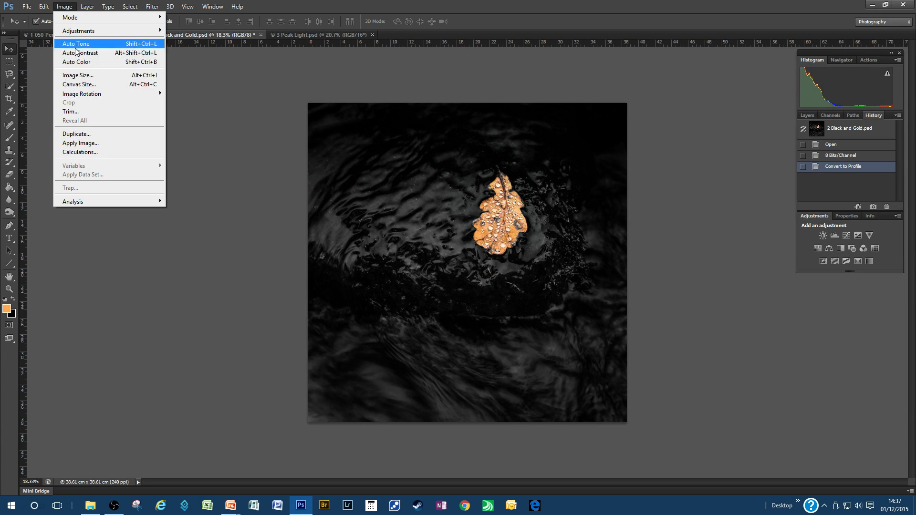
Resample the square leaf image to 1050 pixels wide with constrained proportions, using Bicubic Sharper (best for reduction).
left_click(81, 76)
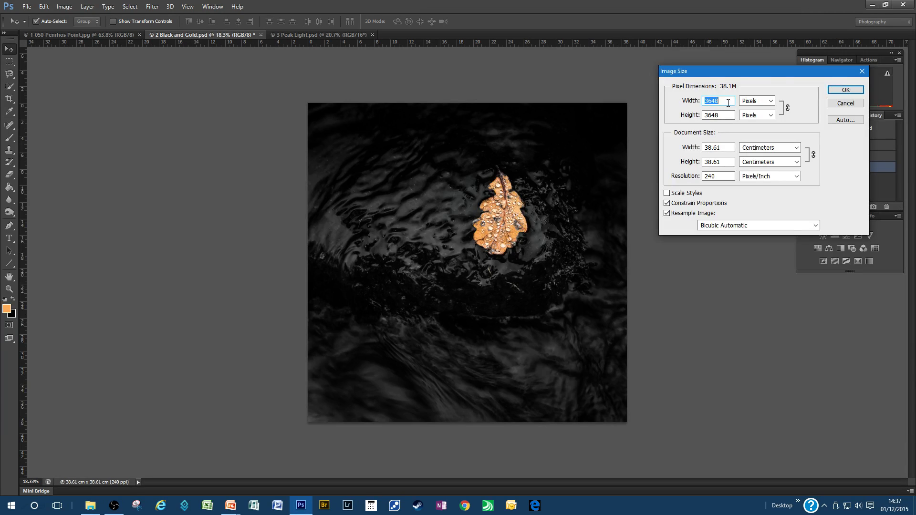
type("1050")
left_click(816, 225)
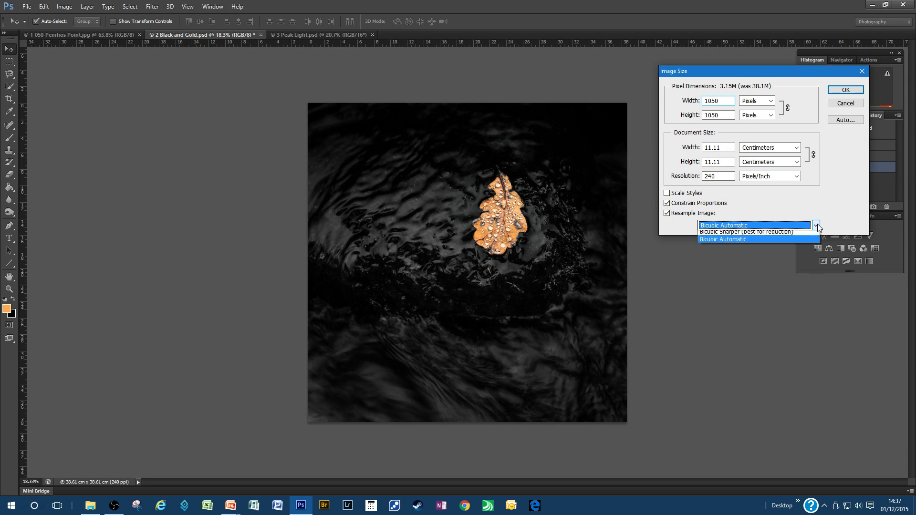
left_click(783, 265)
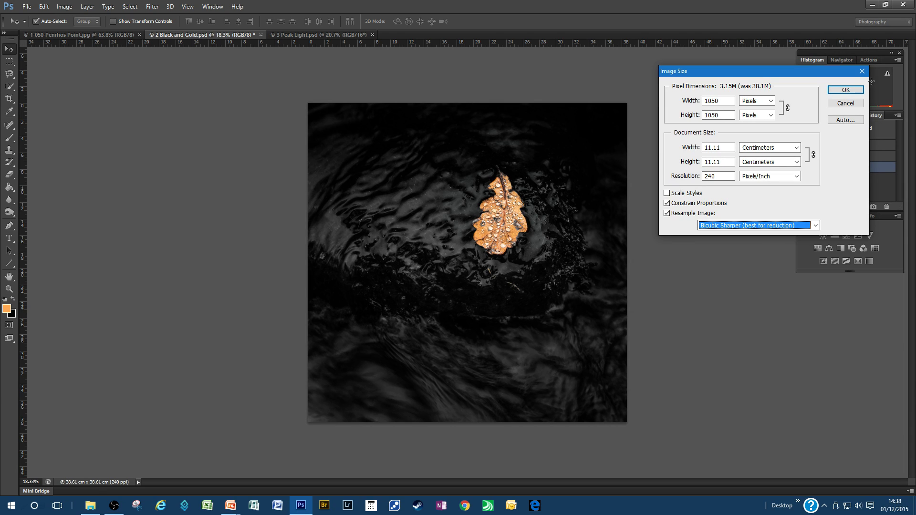
left_click(854, 91)
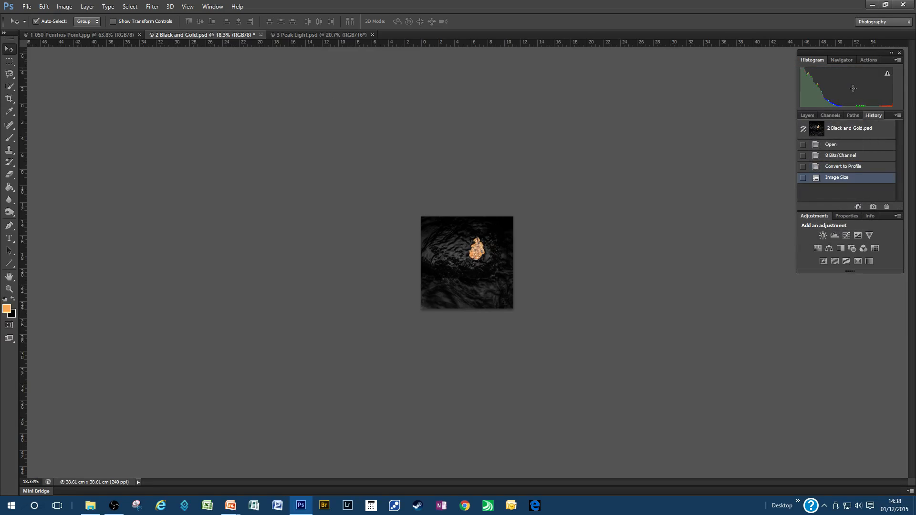
key("ctrl+0")
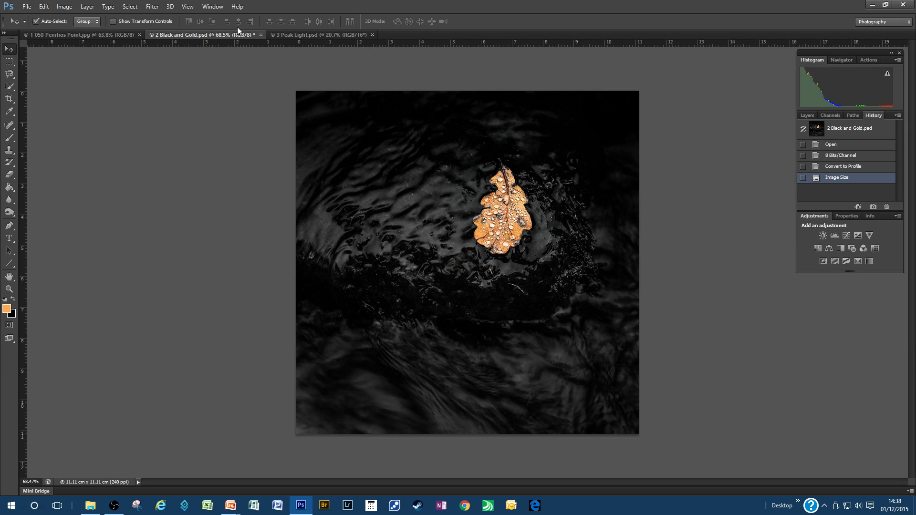
left_click(153, 6)
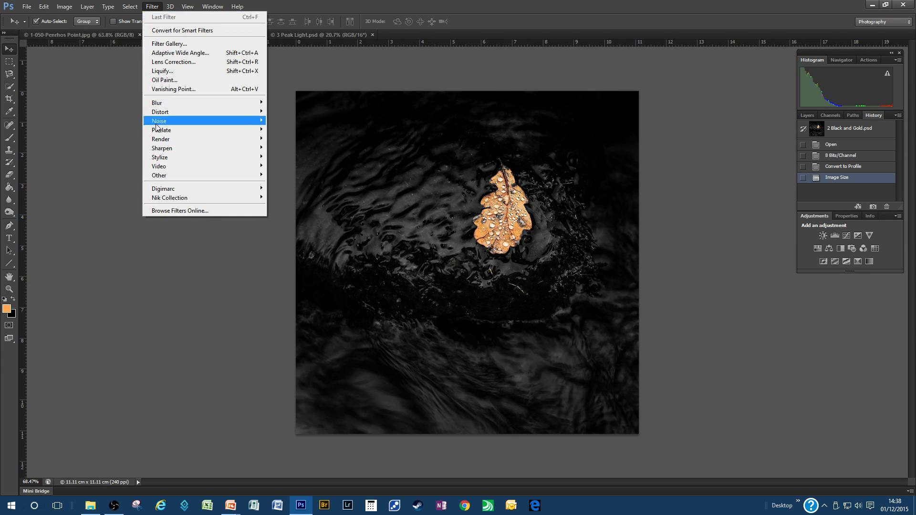
mouse_move(165, 150)
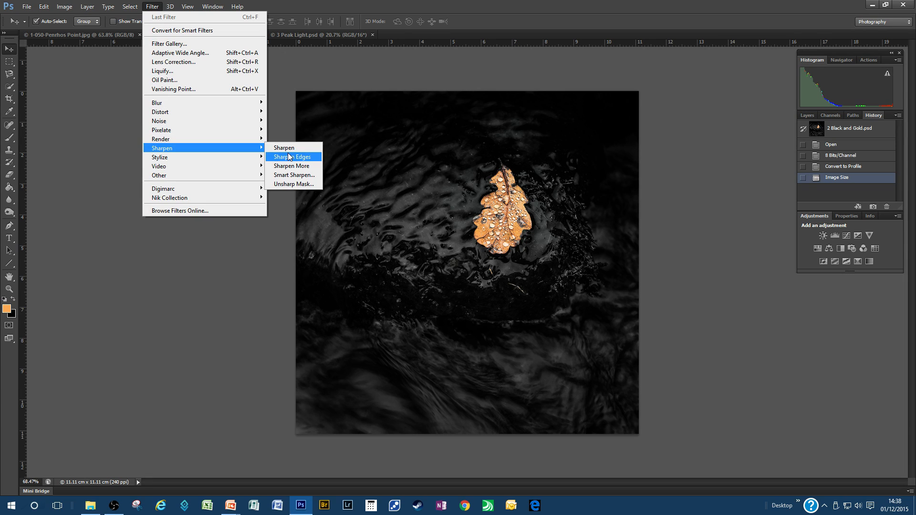
left_click(225, 283)
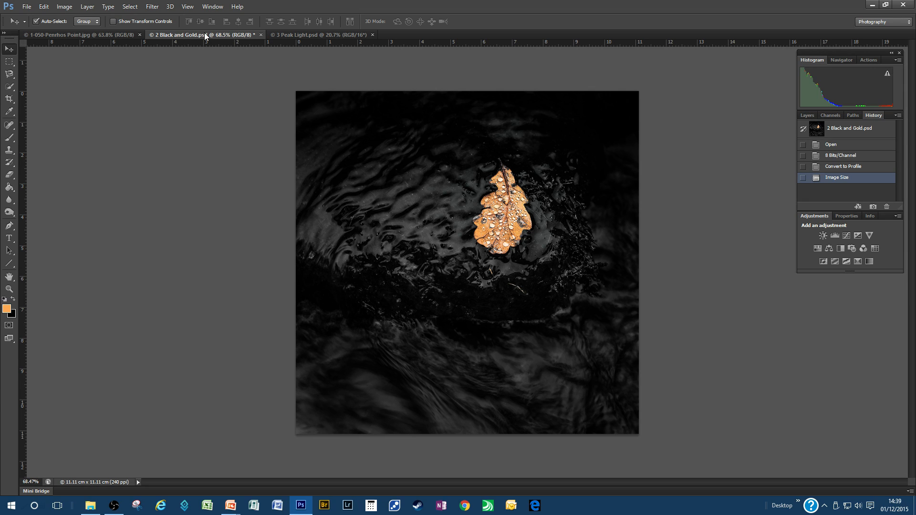
Select the entire canvas of the leaf image and open the Stroke settings for the selection.
left_click(130, 7)
left_click(133, 19)
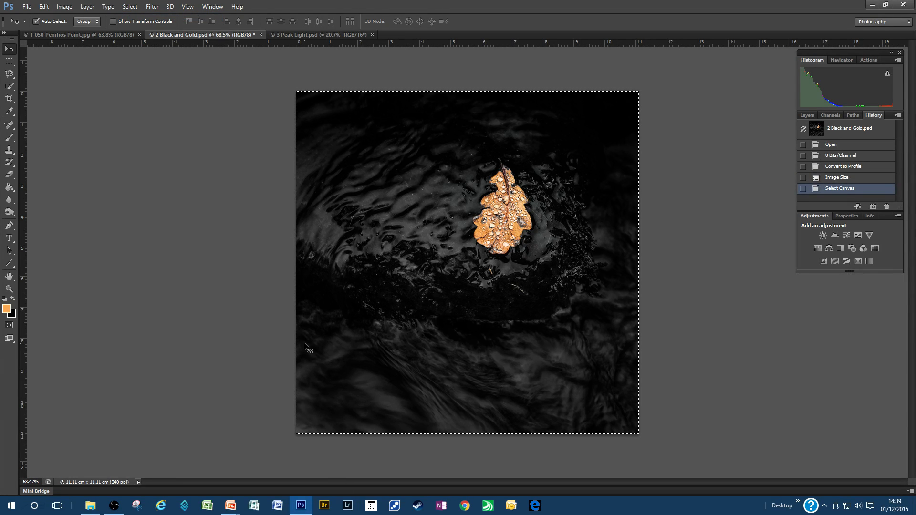
left_click(43, 7)
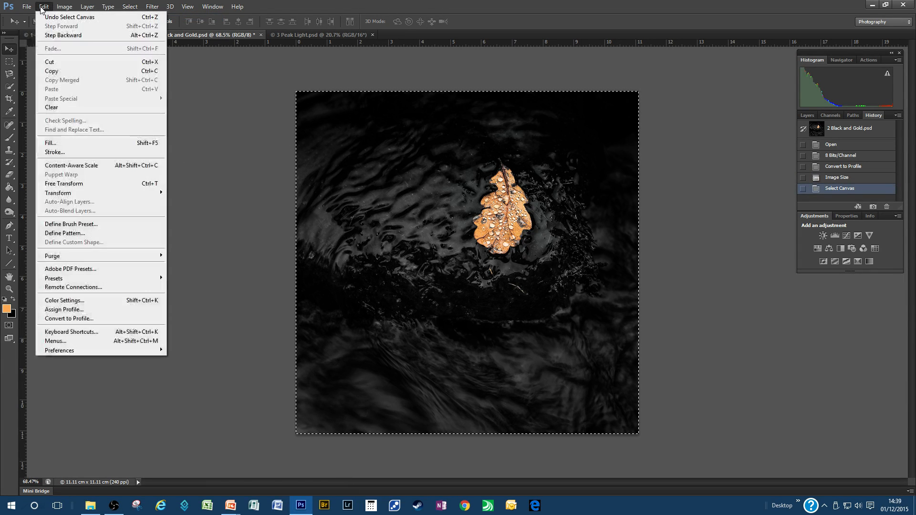
left_click(72, 154)
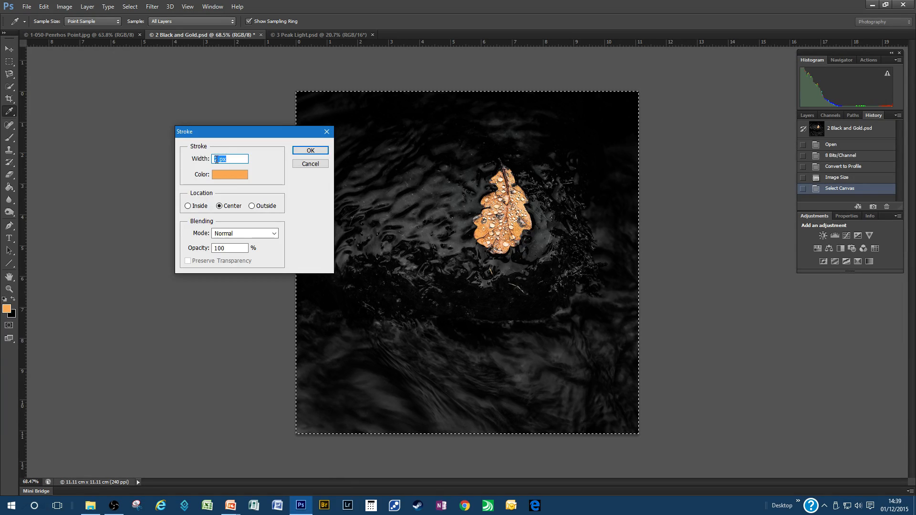
Try to sample the stroke color from the orange leaf.
left_click(231, 175)
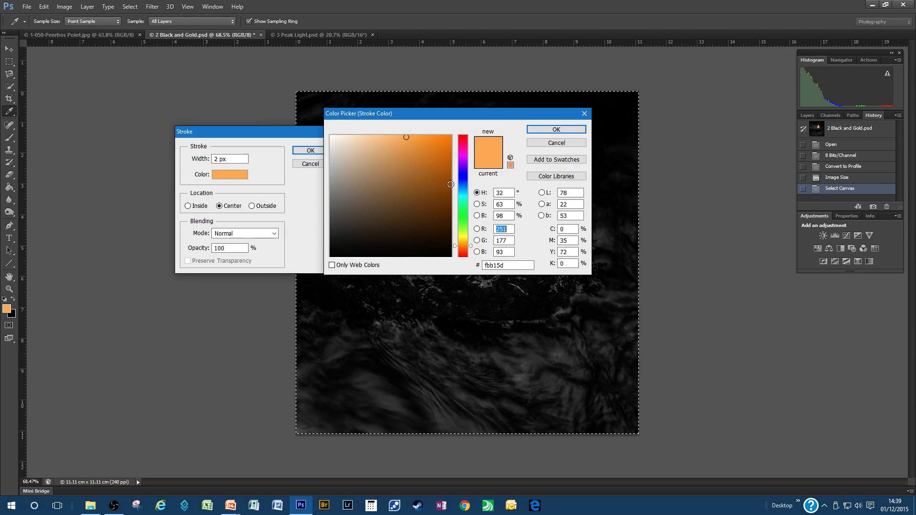
left_click(556, 130)
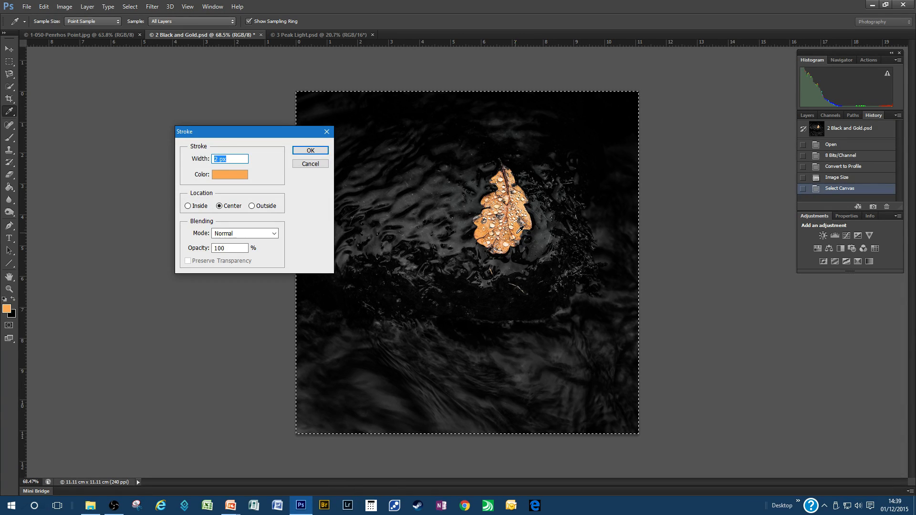
left_click(522, 227)
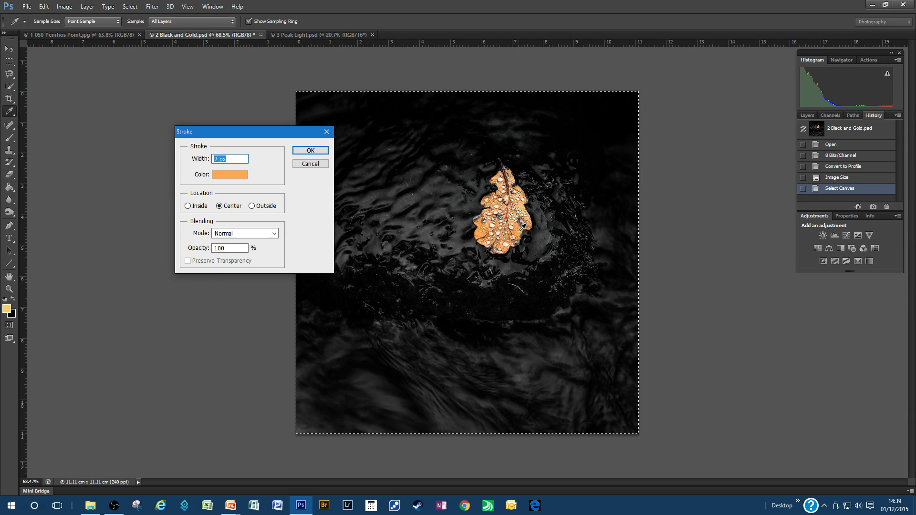
Apply a 2 px centered stroke in near-black #0e0e0d around the selected canvas, in Normal mode at 100% opacity.
left_click(230, 176)
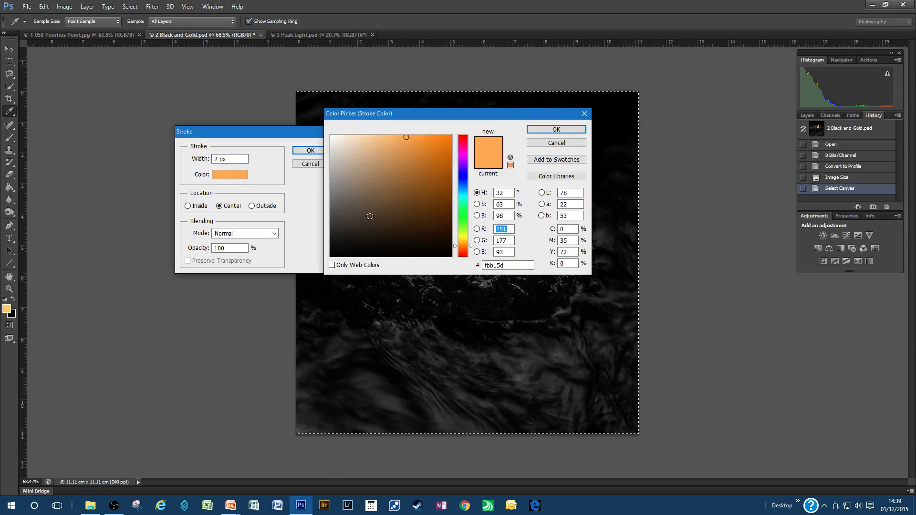
left_click(337, 250)
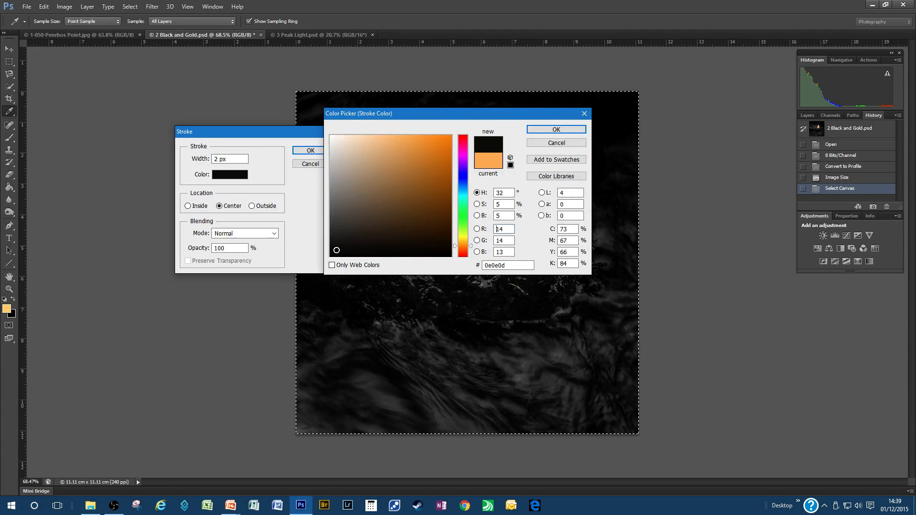
left_click(545, 128)
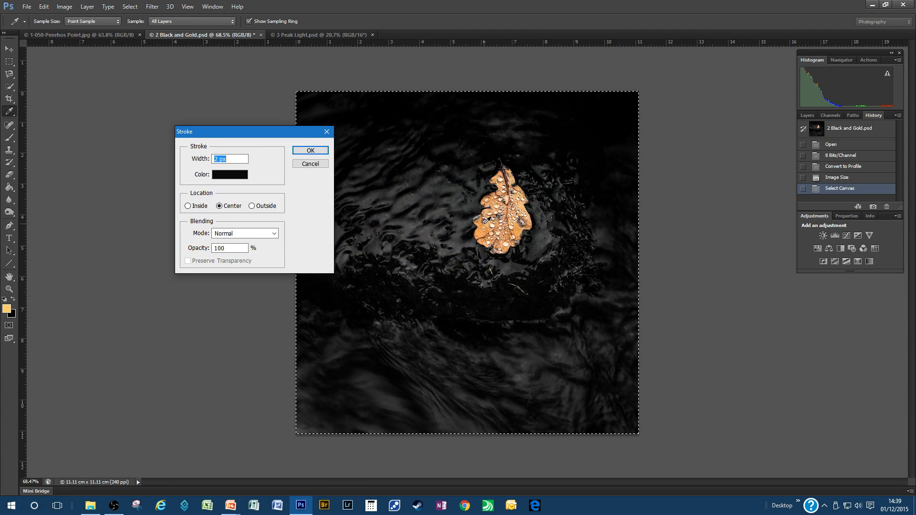
left_click(483, 227)
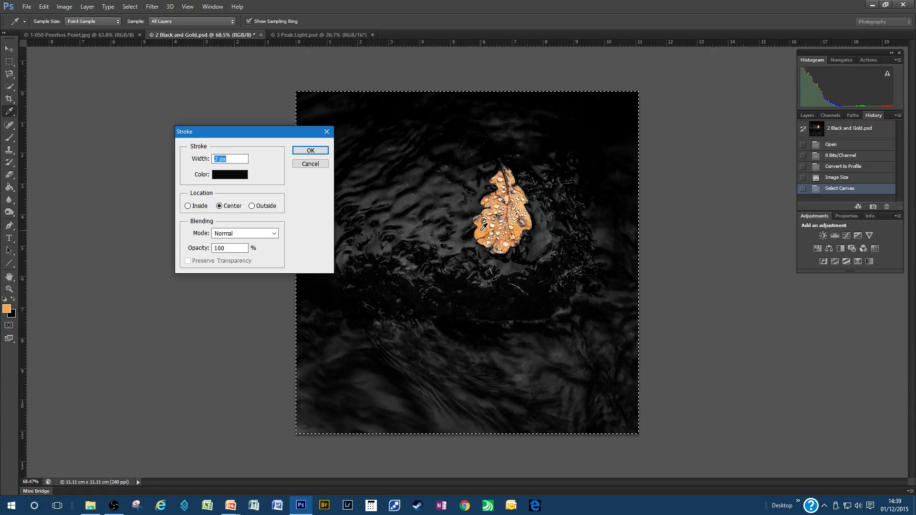
left_click(311, 152)
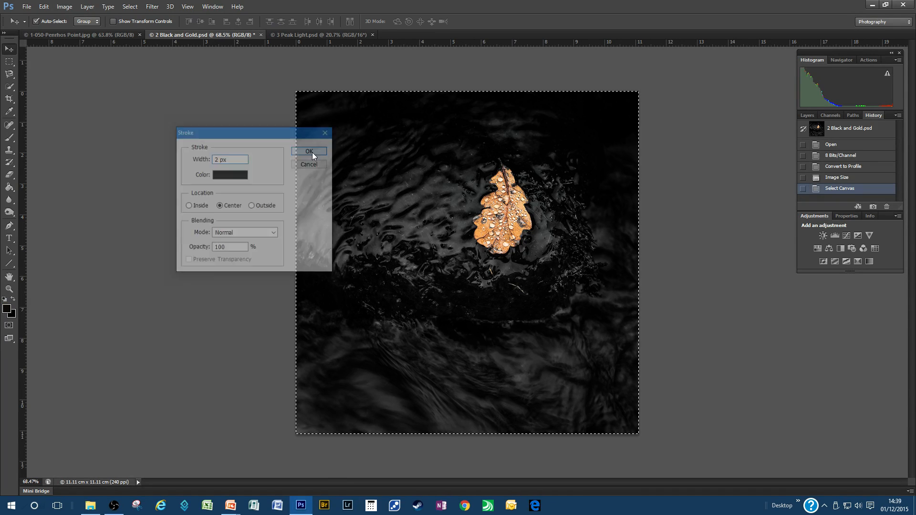
Clear the selection on the leaf image and select its entire canvas again.
left_click(129, 7)
left_click(138, 27)
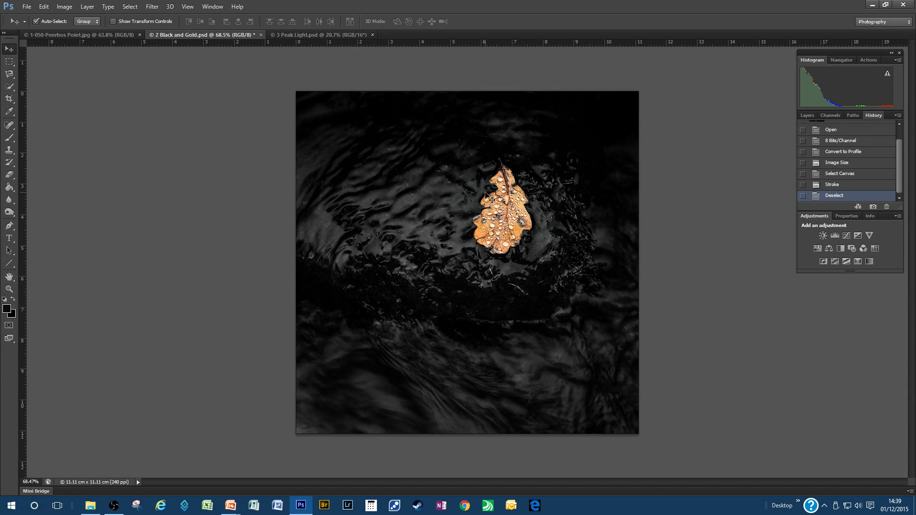
left_click(128, 8)
left_click(133, 18)
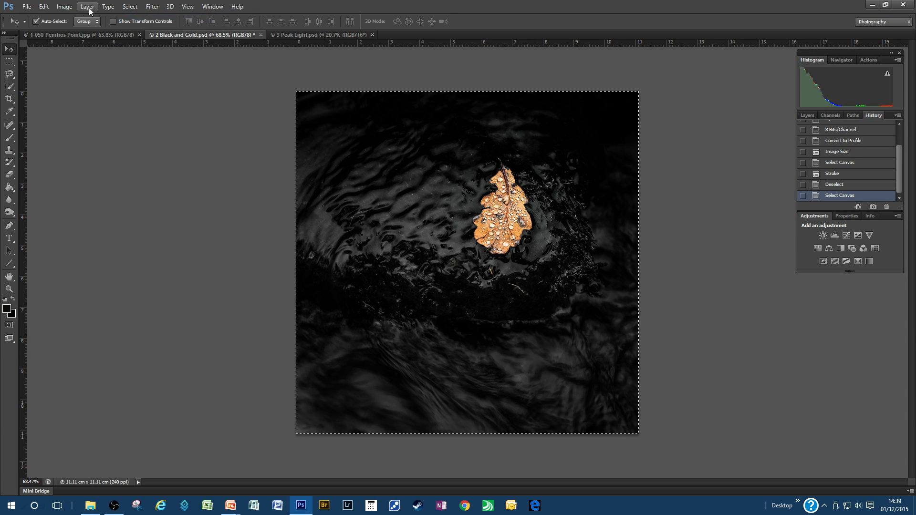
Apply a 2 px centered stroke in orange sampled from the leaf, in Normal mode at 100% opacity, and deselect the canvas.
left_click(44, 7)
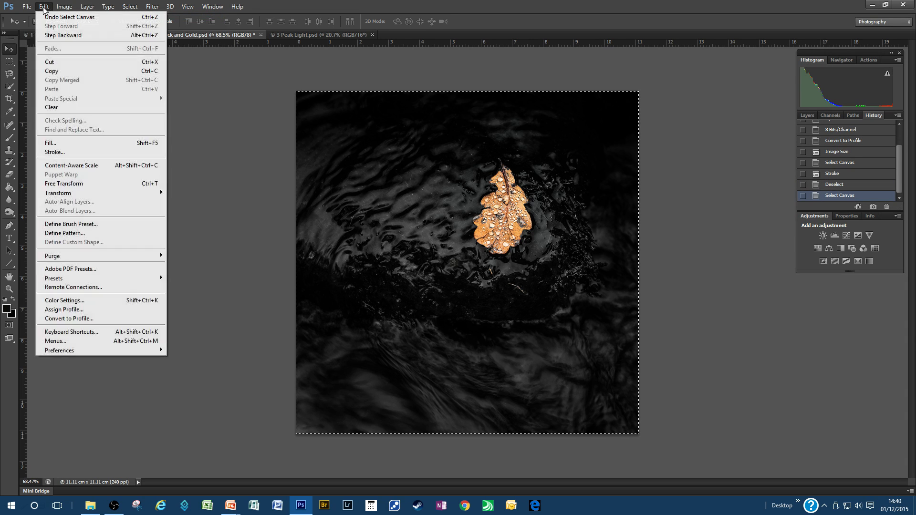
left_click(67, 152)
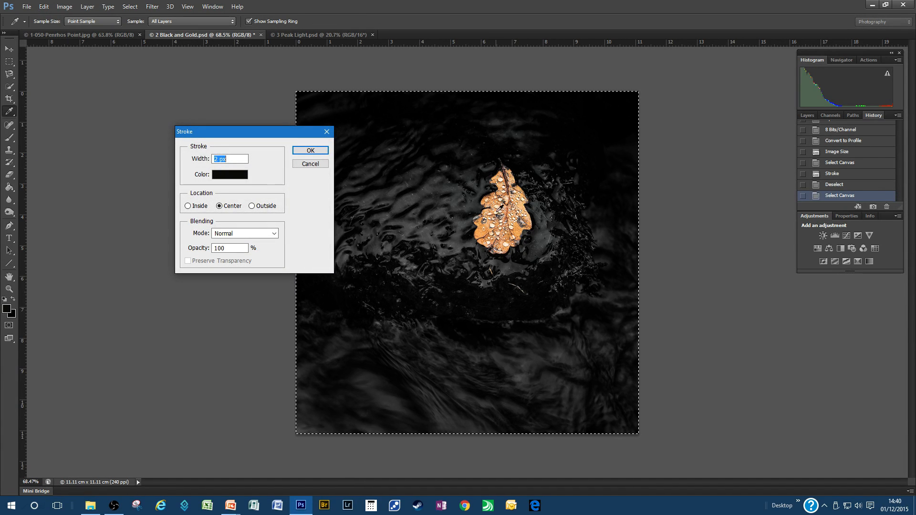
left_click(480, 229)
left_click(302, 150)
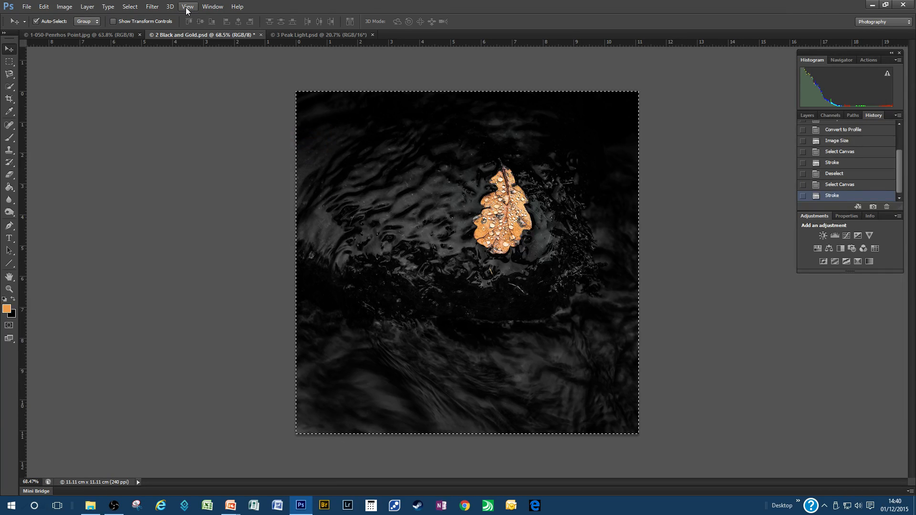
left_click(131, 7)
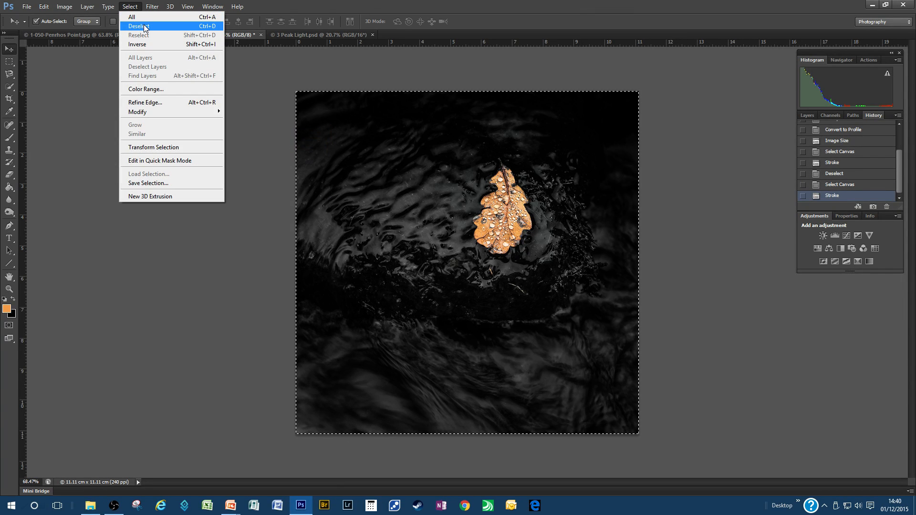
left_click(144, 26)
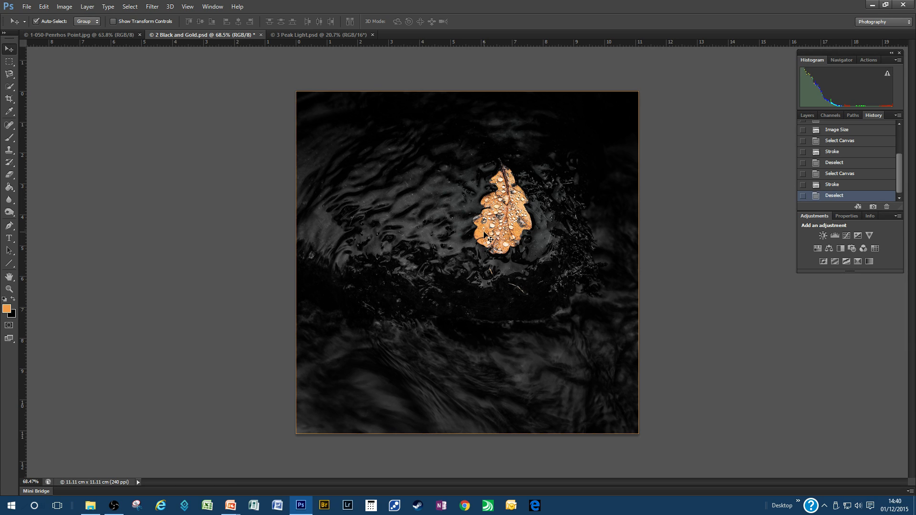
Extend the leaf image's canvas to 1400 x 1050 pixels from the center anchor, with black as the extension color.
left_click(63, 7)
left_click(85, 85)
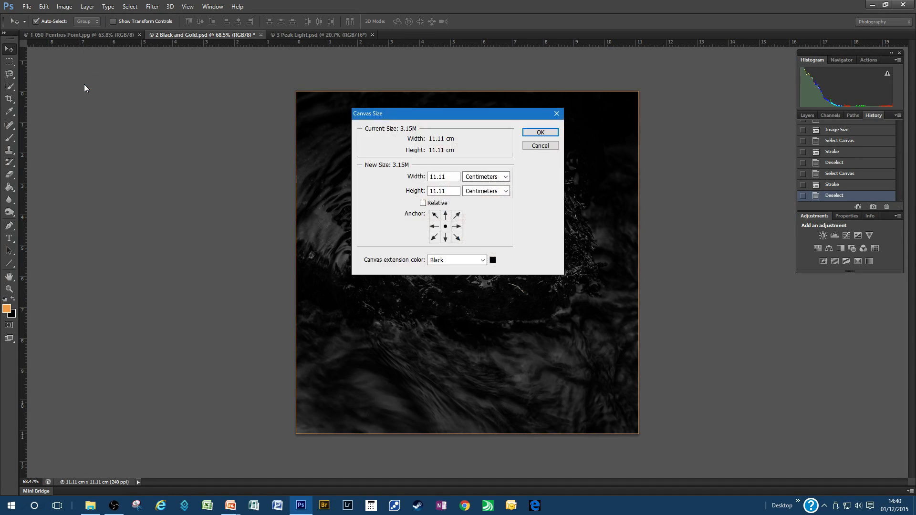
left_click(505, 176)
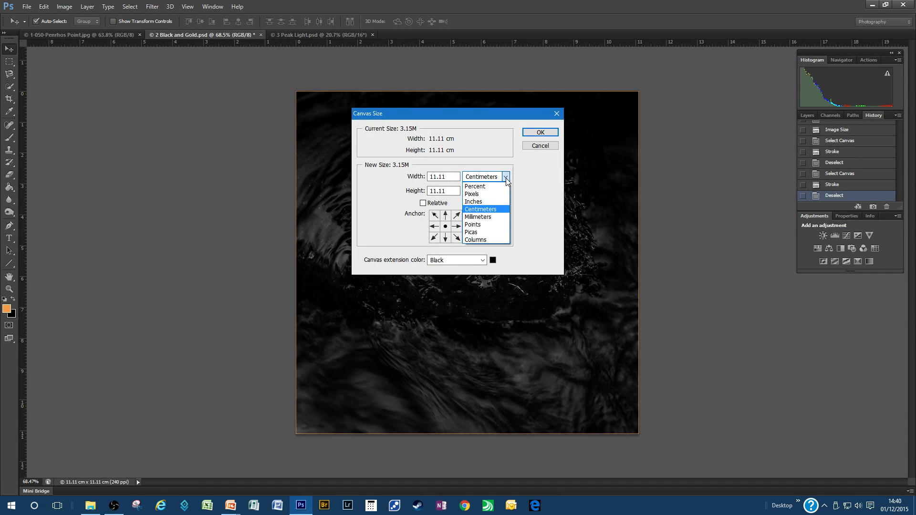
left_click(482, 197)
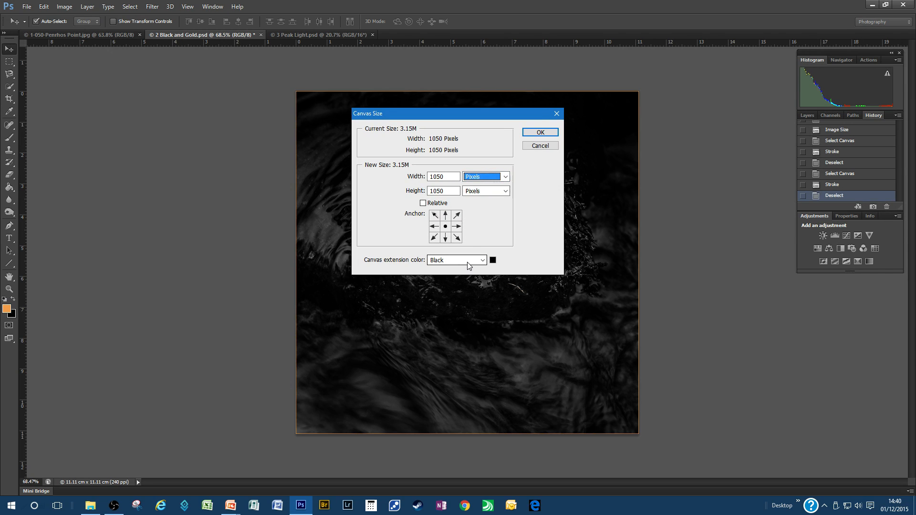
left_click_drag(446, 176, 428, 177)
type("1400")
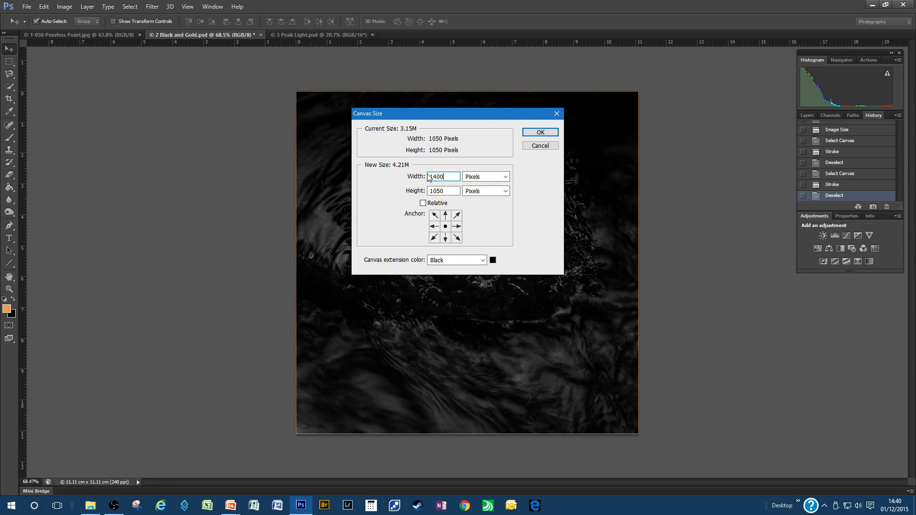
left_click(534, 134)
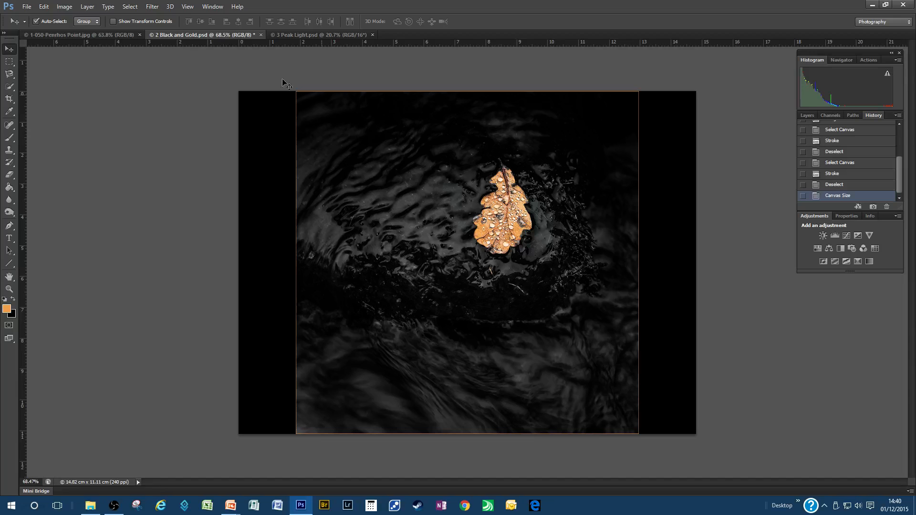
Save the leaf image as the JPEG 2-050-Black and Gold.jpg in Sample Images, with Maximum quality and Baseline ("Standard") format.
left_click(27, 7)
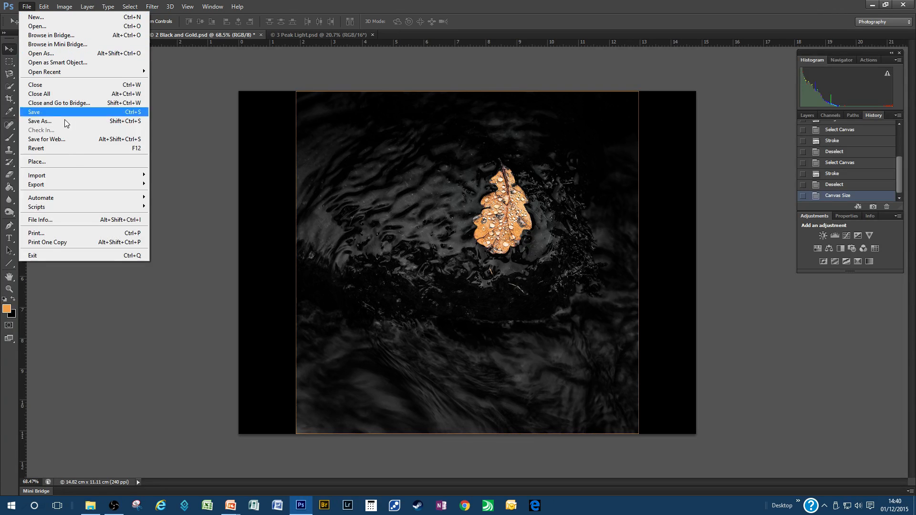
left_click(44, 122)
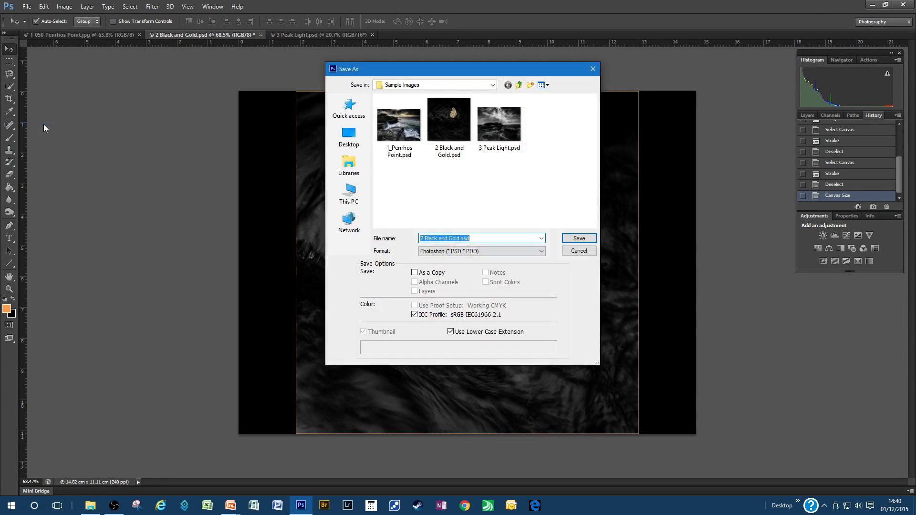
left_click(422, 238)
type("-050-")
key("Delete")
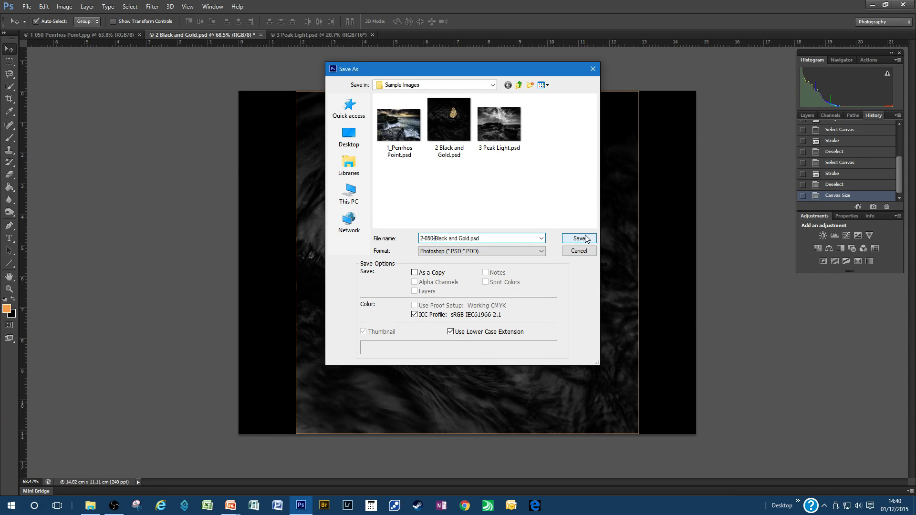
left_click(542, 251)
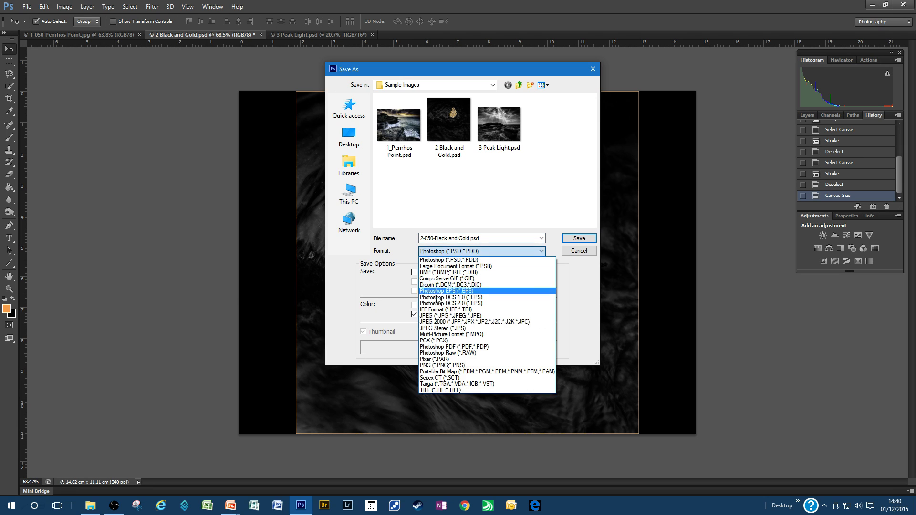
left_click(431, 315)
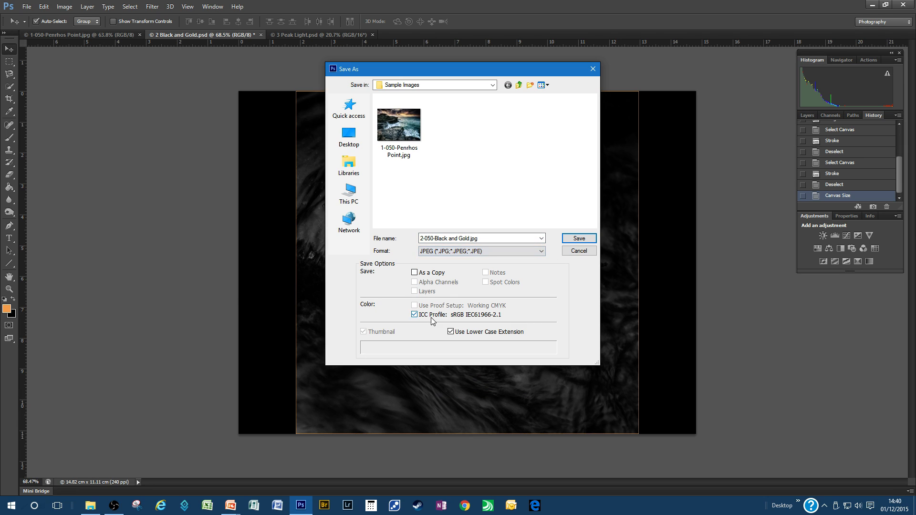
left_click(575, 240)
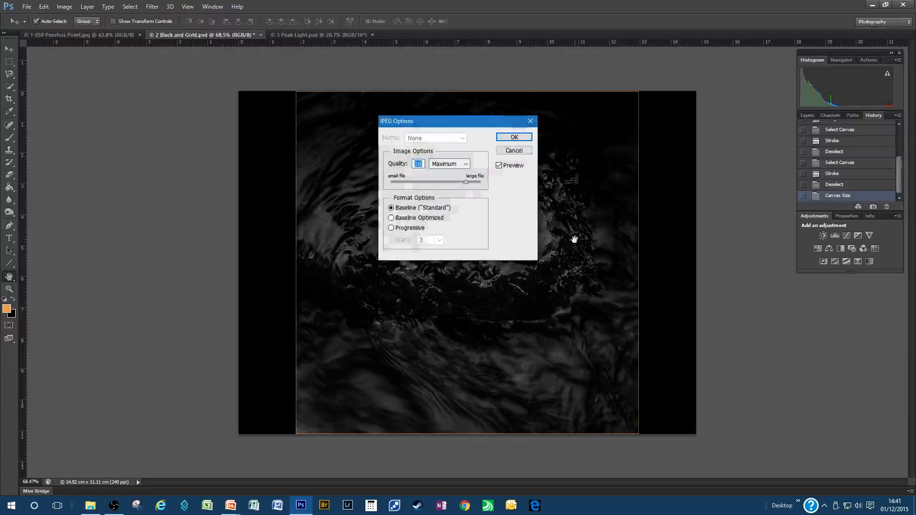
left_click(513, 138)
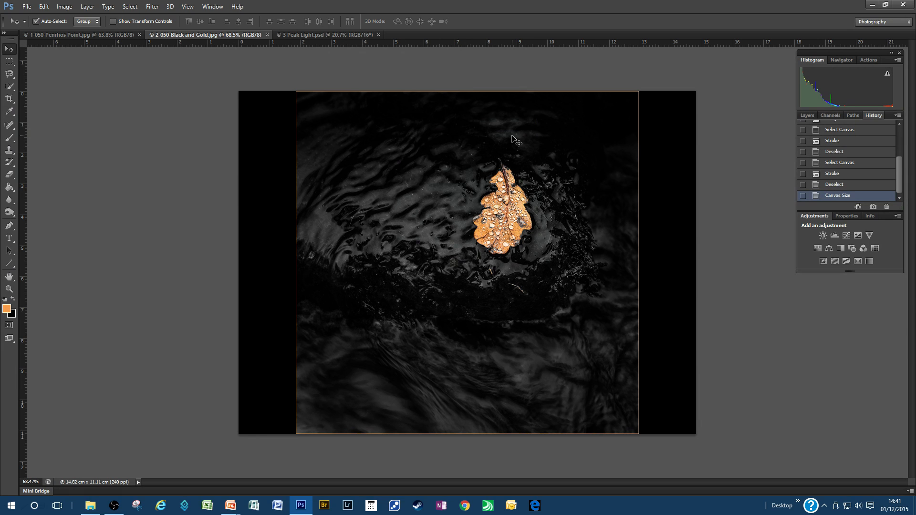
Switch to the 3 Peak Light image and set the Crop tool to a custom 1400 px by 1050 px.
left_click(321, 35)
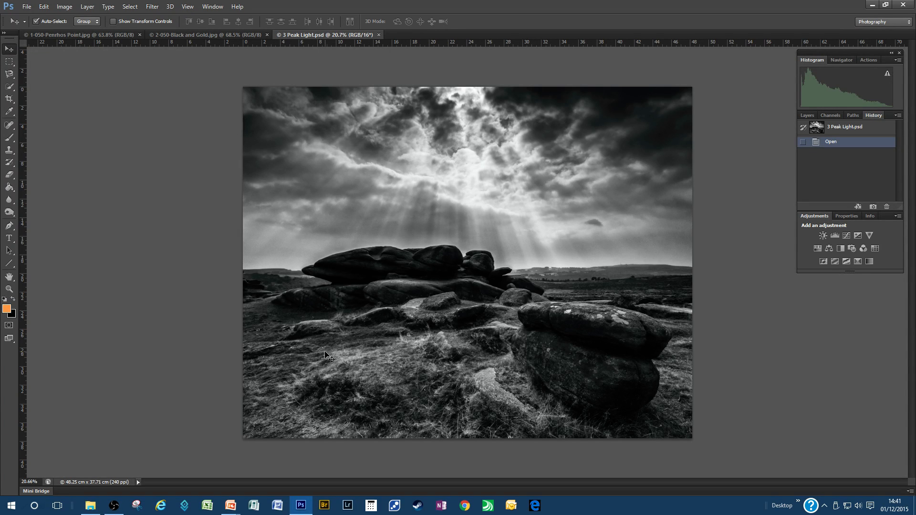
left_click(10, 99)
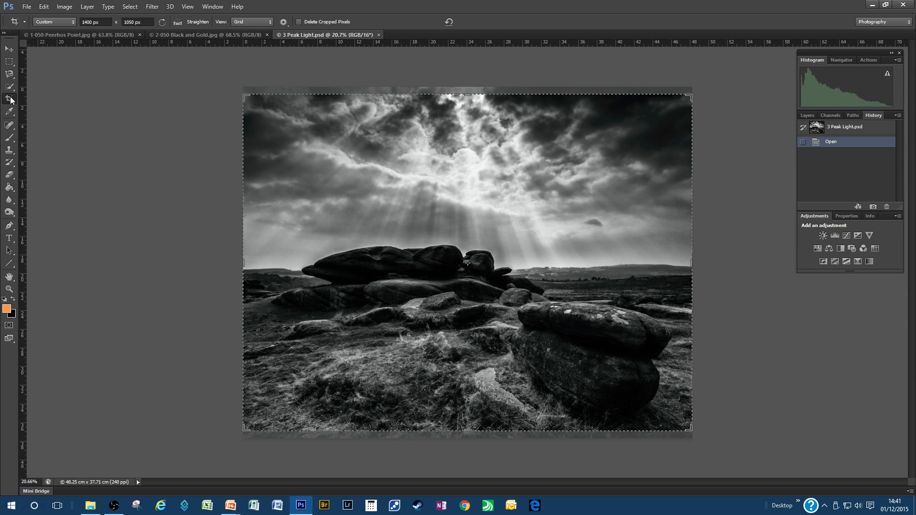
left_click(73, 22)
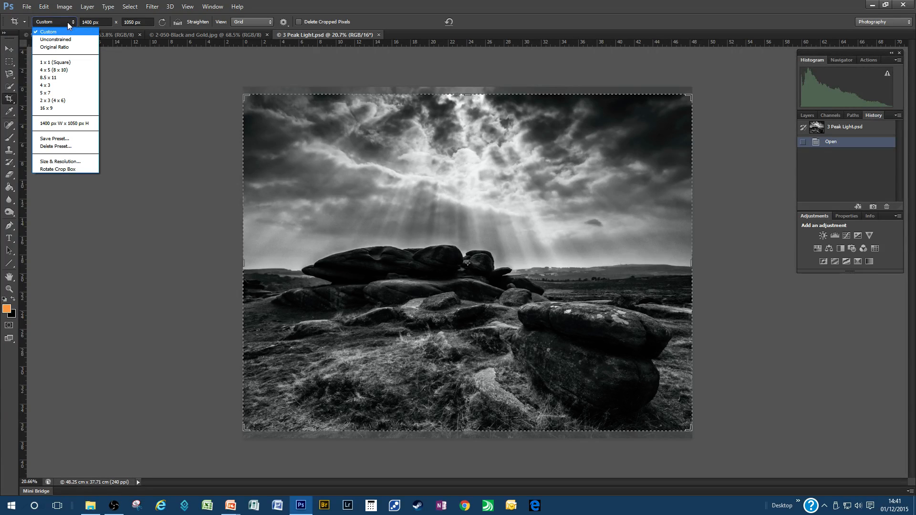
left_click(53, 48)
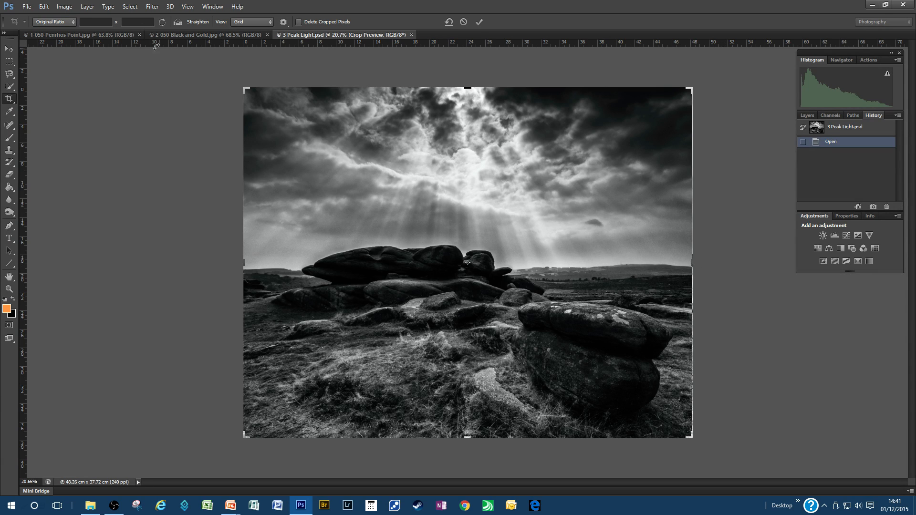
left_click(101, 22)
type("1400")
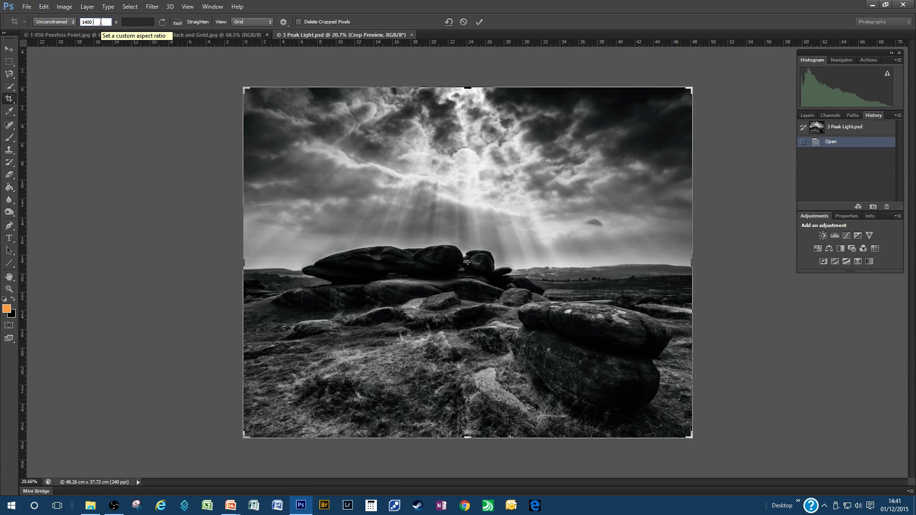
type(" px")
left_click(132, 21)
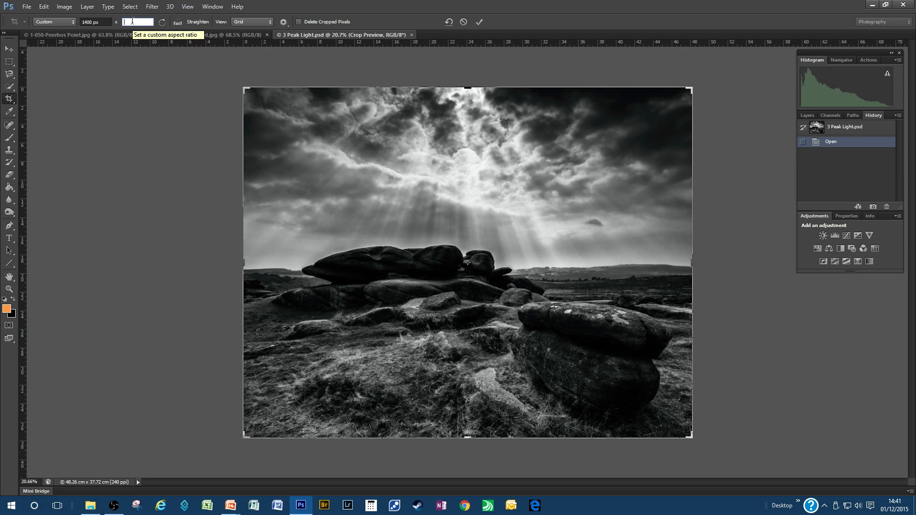
type("1050")
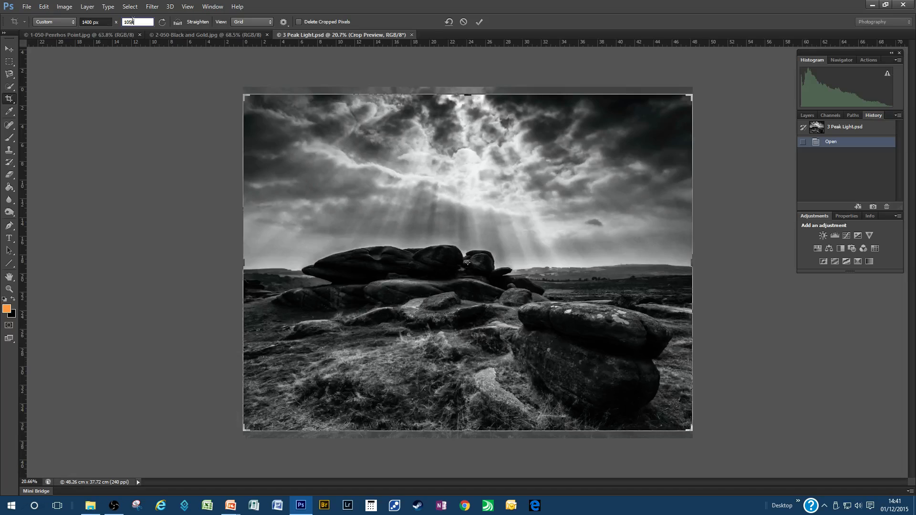
type(" px")
Crop the landscape unrotated, keeping the rocks and sun rays and trimming a narrow strip from every edge.
left_click_drag(695, 433, 641, 397)
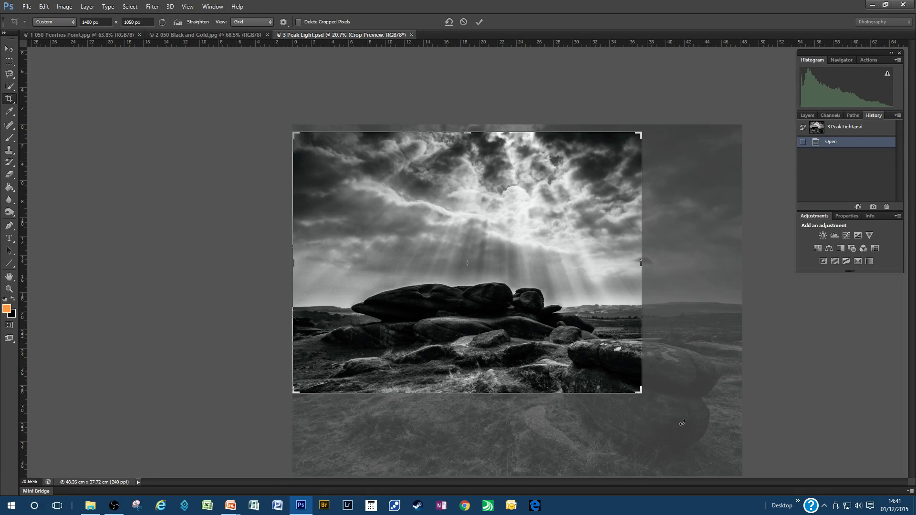
left_click_drag(665, 408, 630, 372)
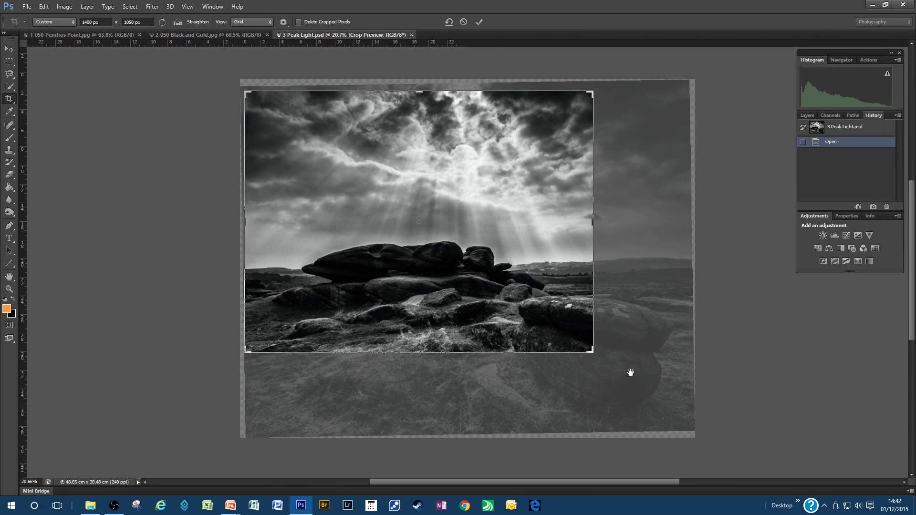
mouse_move(512, 291)
left_mouse_down()
mouse_move(506, 303)
mouse_move(517, 296)
mouse_move(498, 281)
mouse_move(518, 292)
mouse_move(512, 278)
left_mouse_up()
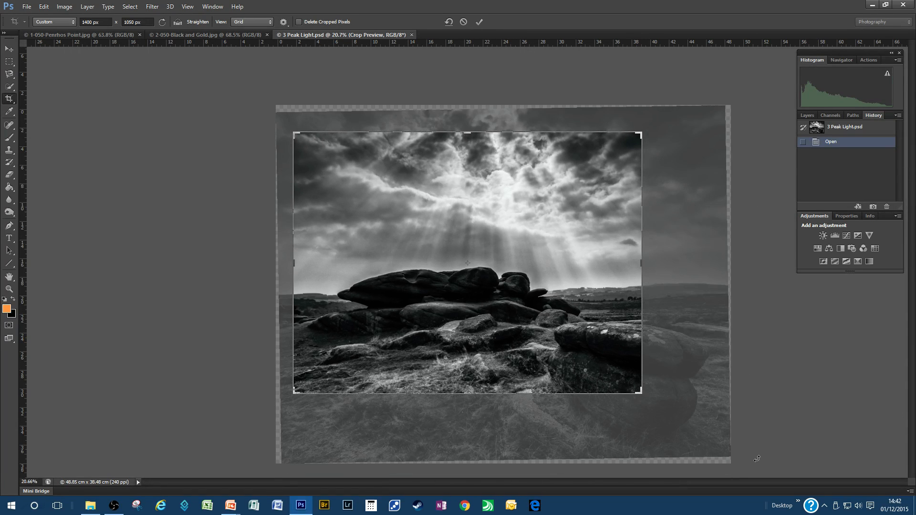
left_click_drag(758, 458, 762, 442)
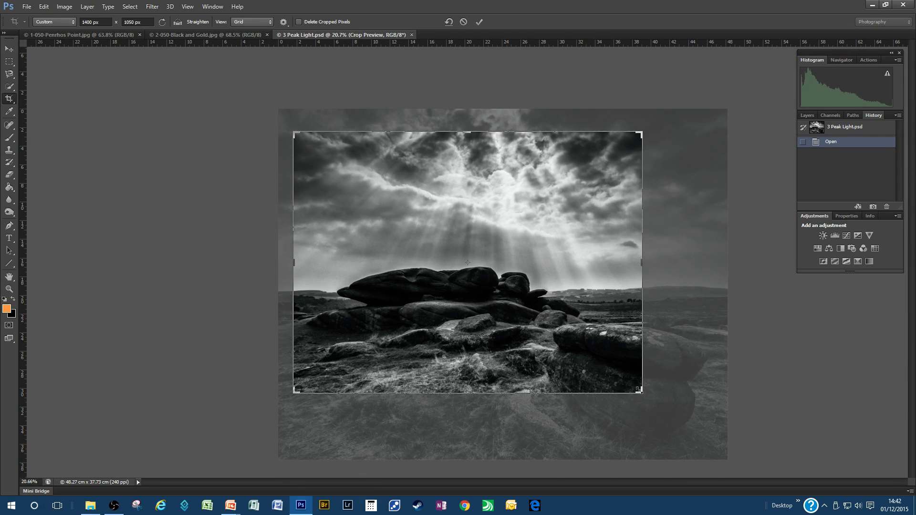
left_click_drag(641, 392, 668, 429)
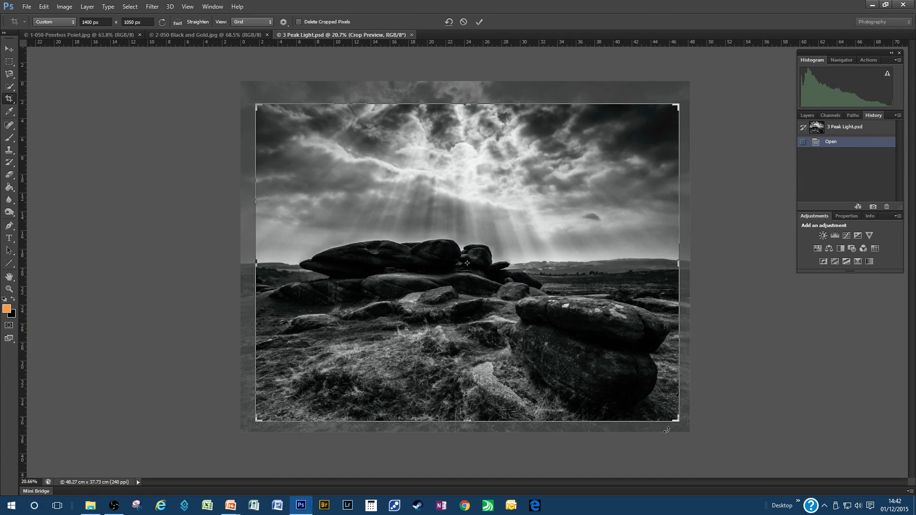
left_click(480, 22)
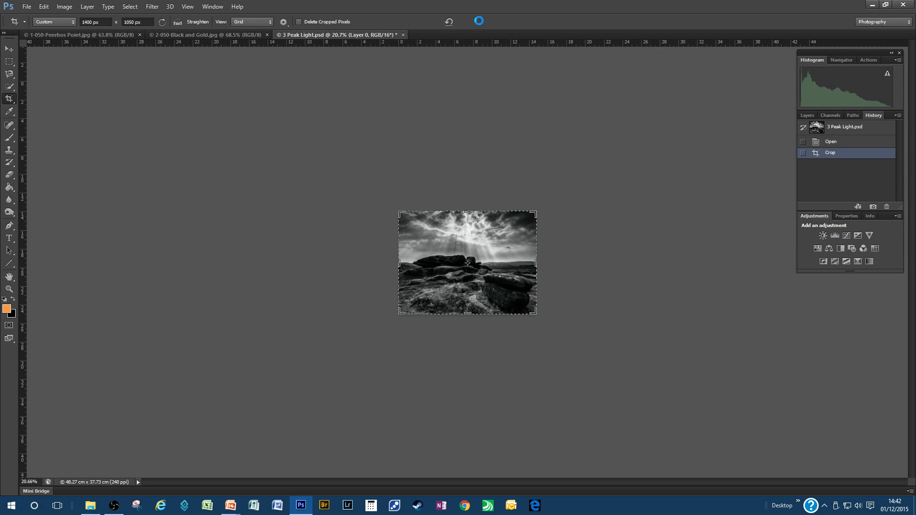
Reapply the 1400 px by 1050 px crop to the landscape with the same framing.
scroll(450, 208, "up", 10)
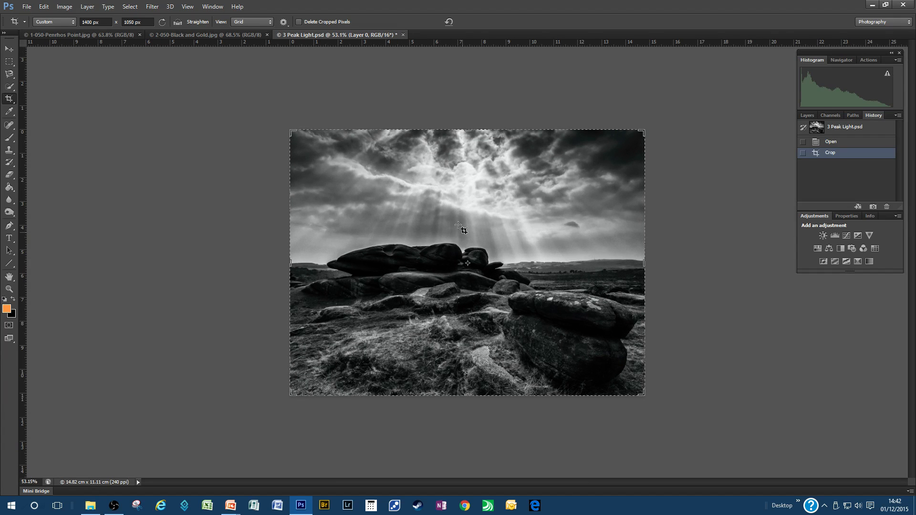
left_click(56, 21)
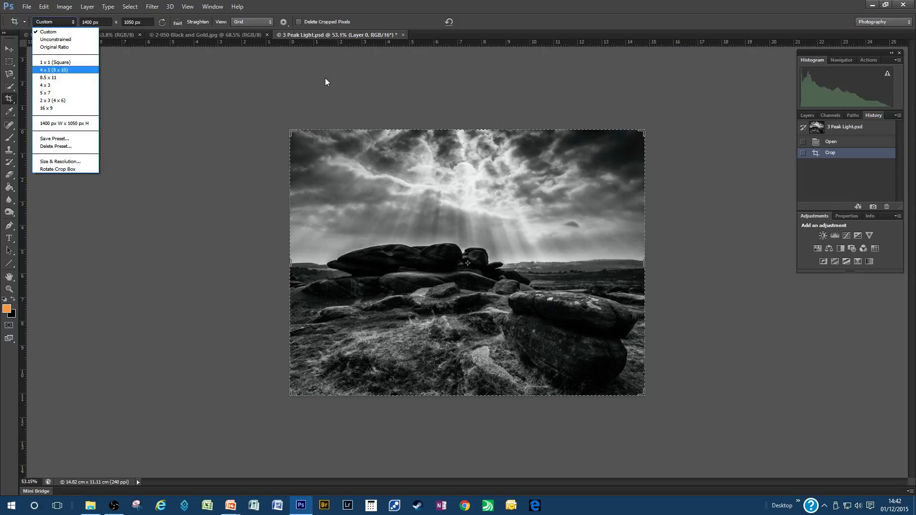
left_click(9, 50)
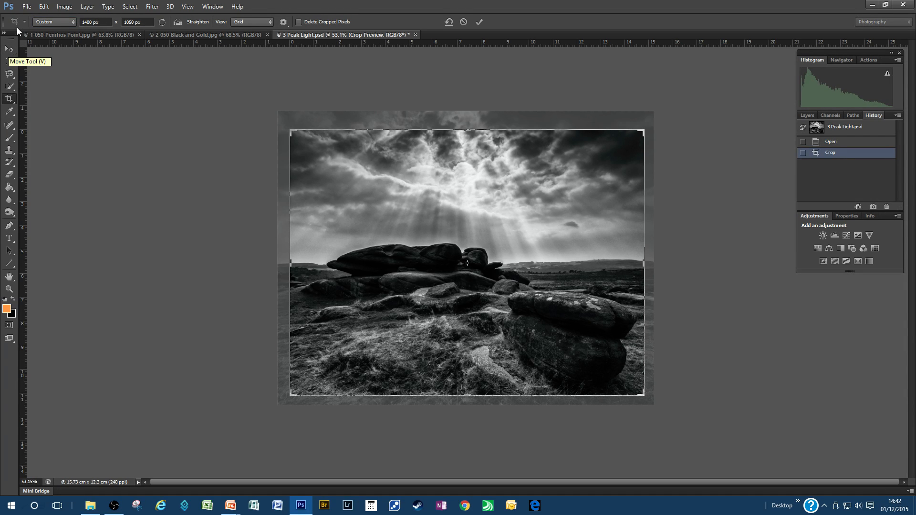
left_click(479, 22)
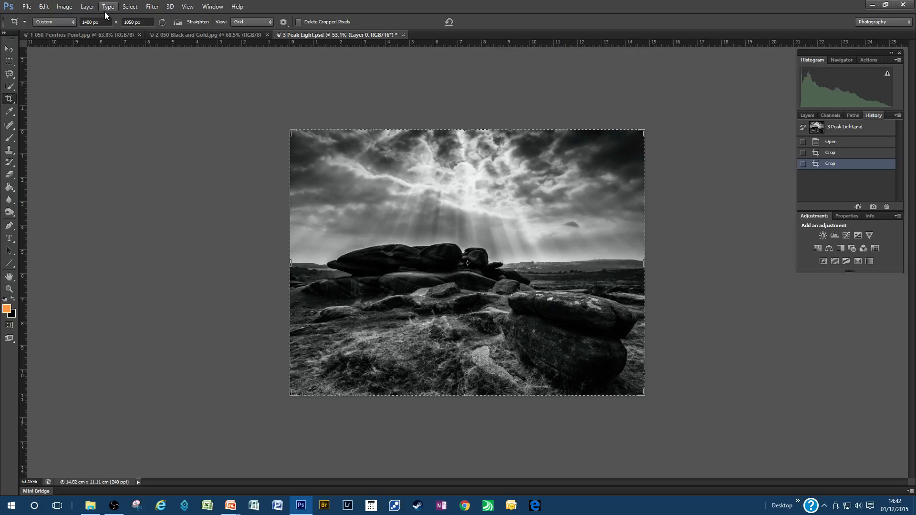
Check the cropped landscape's pixel dimensions in the Image Size settings and close them without changes.
left_click(65, 7)
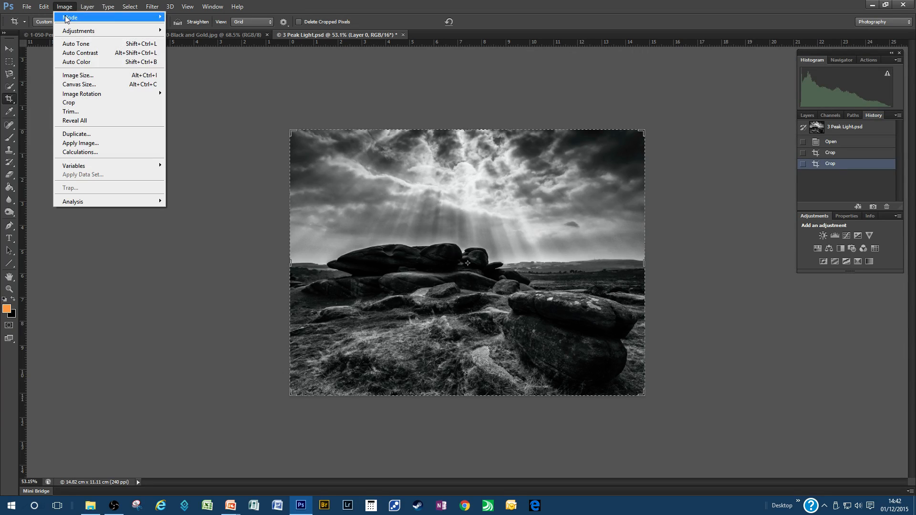
left_click(81, 76)
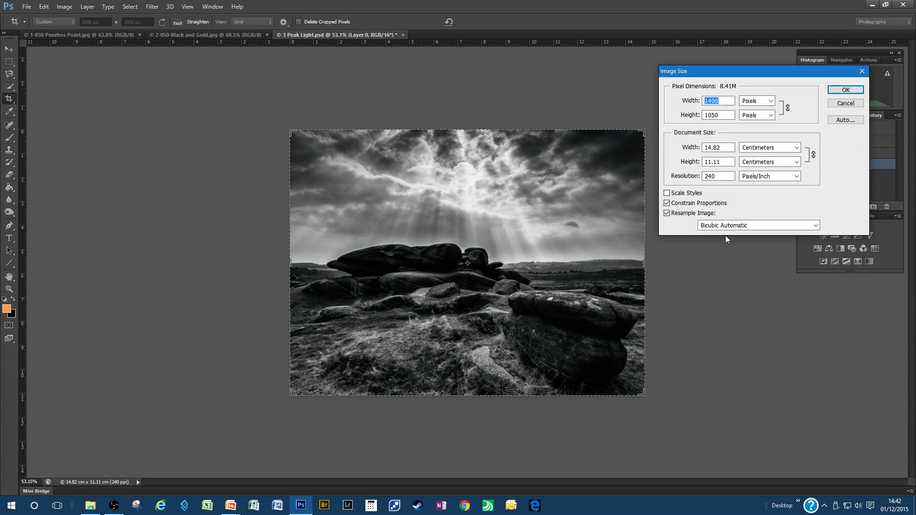
left_click(850, 103)
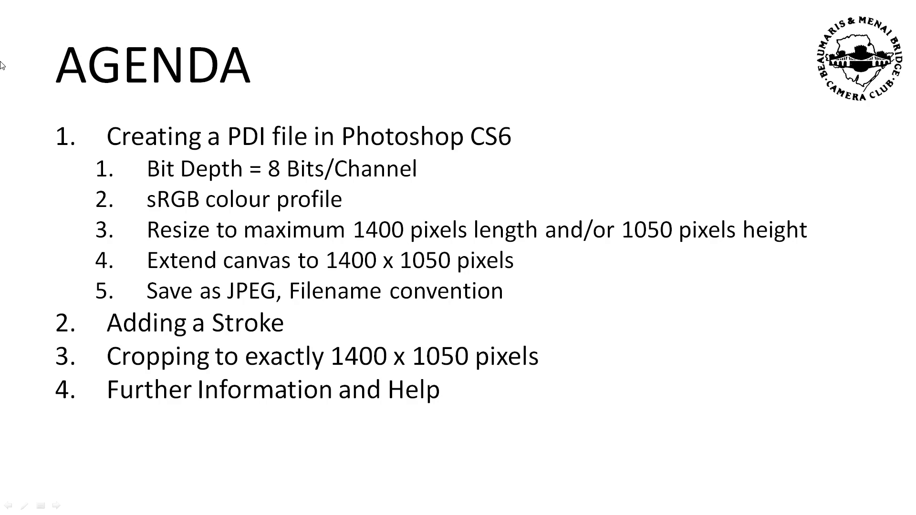
left_click(764, 490)
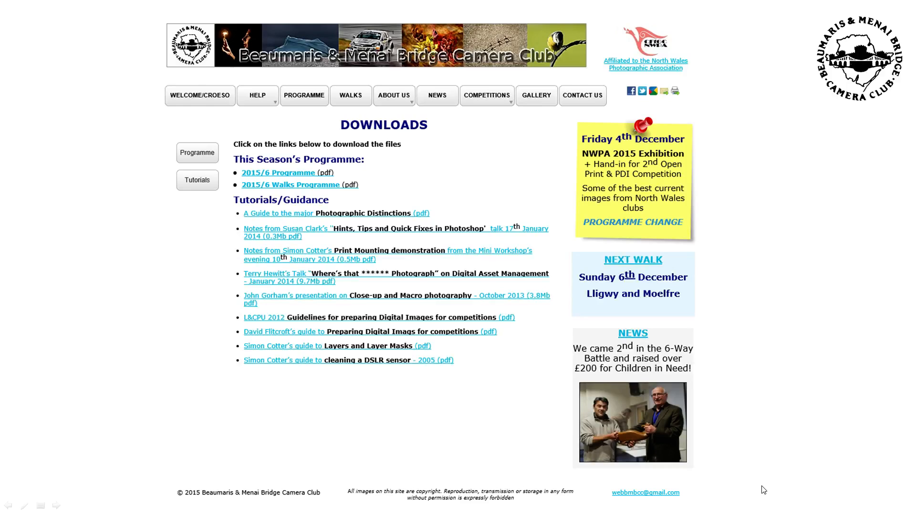